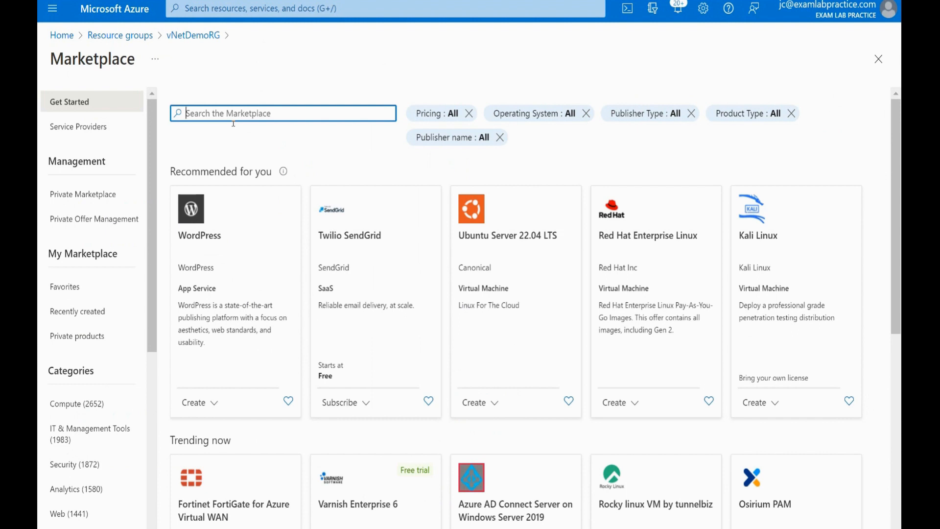
# - Search the Marketplace for "network security group" and begin creating Microsoft's Network security group resource
pyautogui.write('network security group')
pyautogui.press('Return')
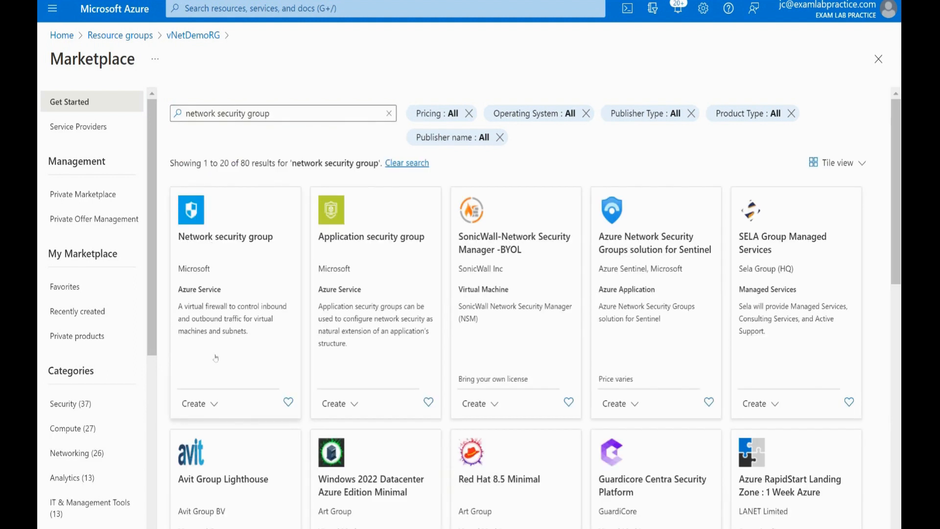
pyautogui.click(205, 409)
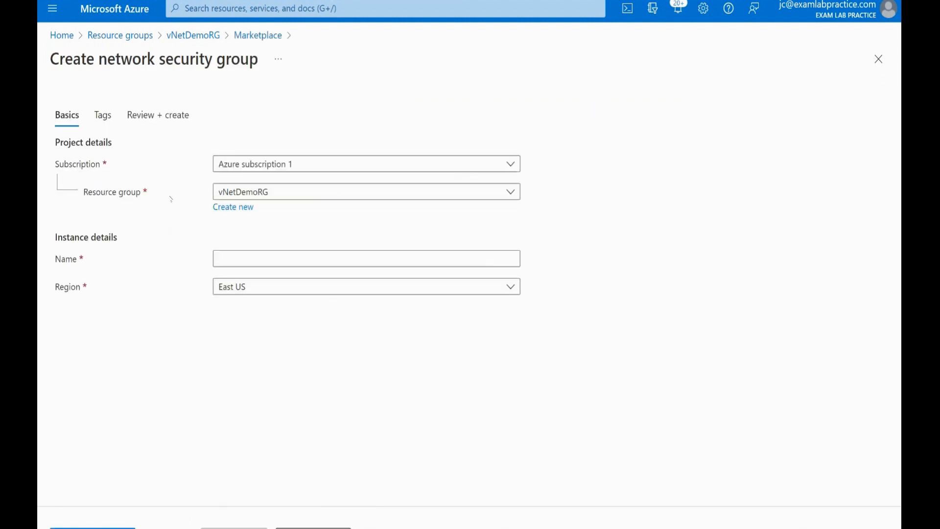
# - Name the network security group NSGDemo, keeping resource group vNetDemoRG and region East US, then review and create it
pyautogui.click(214, 263)
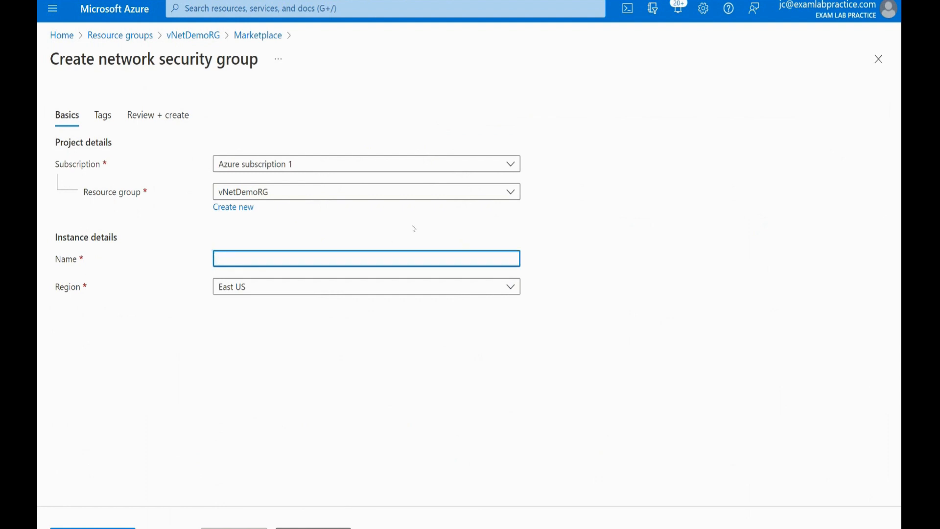
pyautogui.write('NSG')
pyautogui.press('BackSpace')
pyautogui.write('GDemo')
pyautogui.click(93, 528)
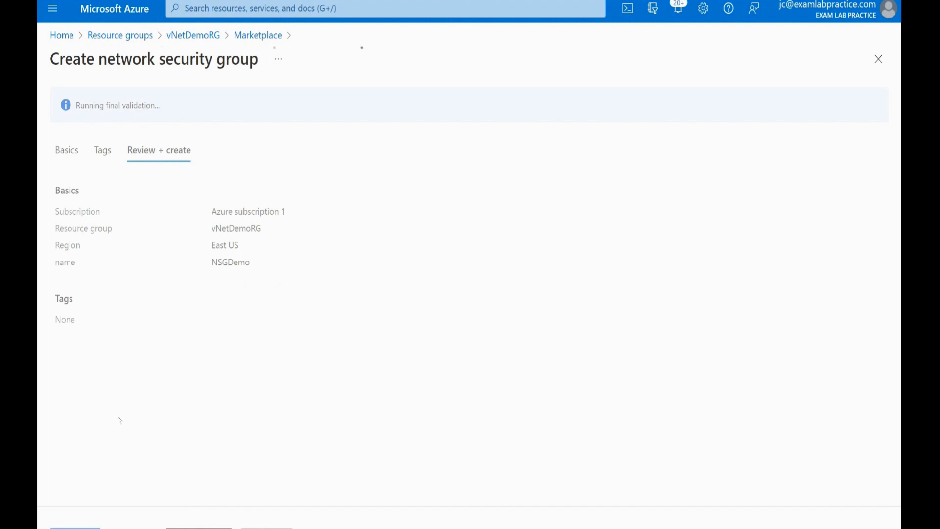
pyautogui.click(75, 527)
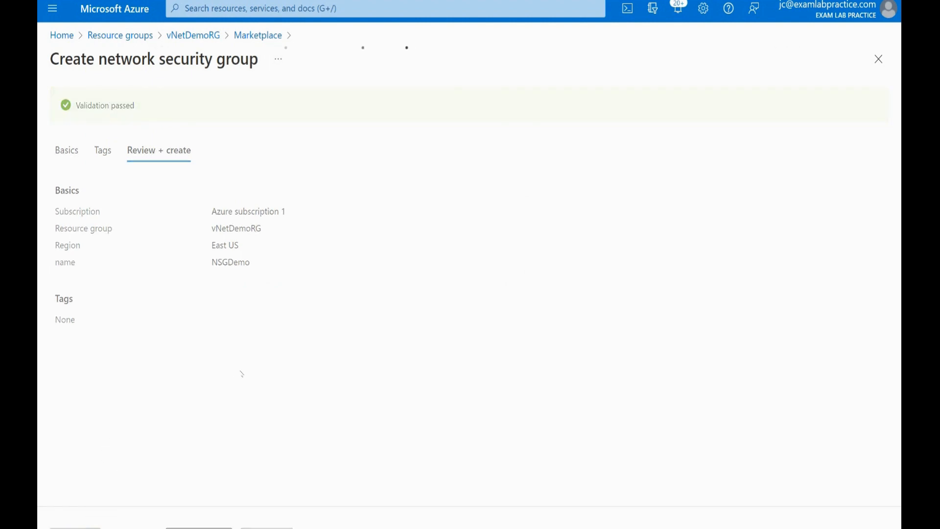
# - Return to the list of all resource groups and open the VMDestination resource group
pyautogui.click(136, 42)
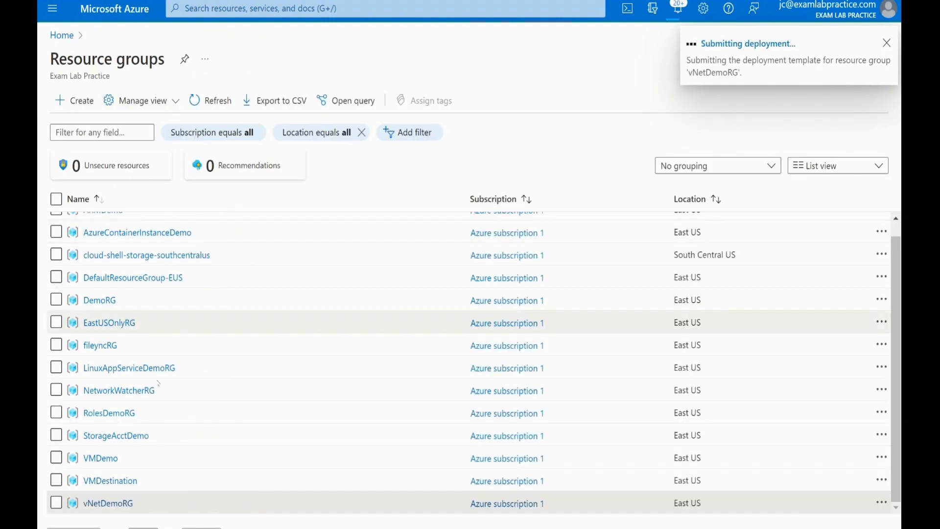
pyautogui.click(64, 36)
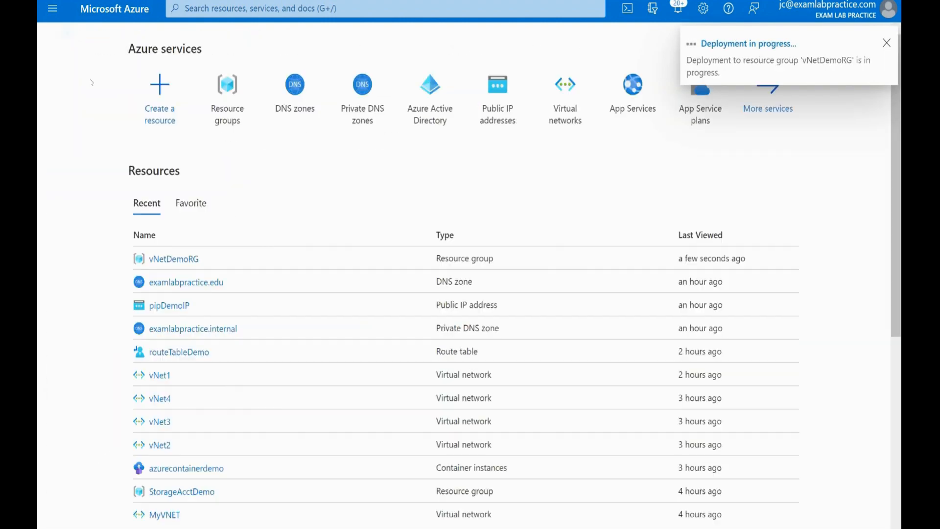
pyautogui.click(53, 8)
pyautogui.click(89, 169)
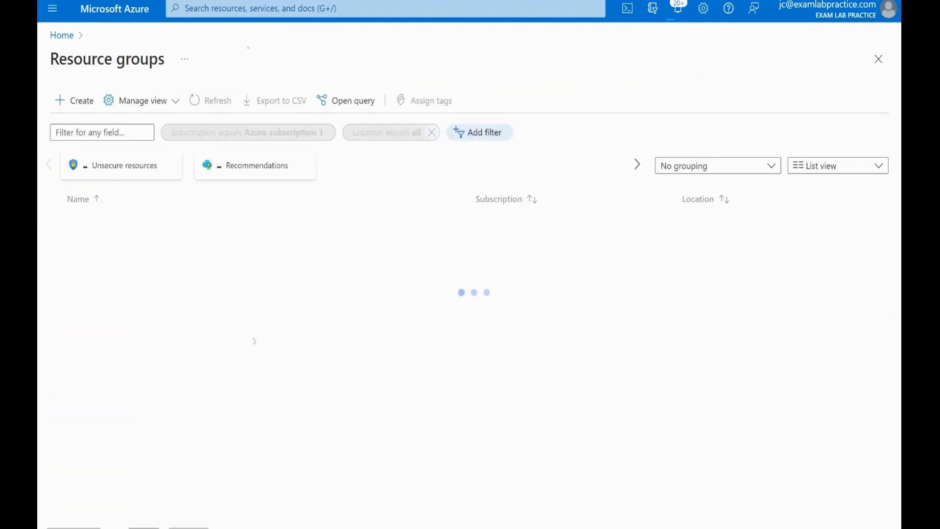
pyautogui.click(101, 472)
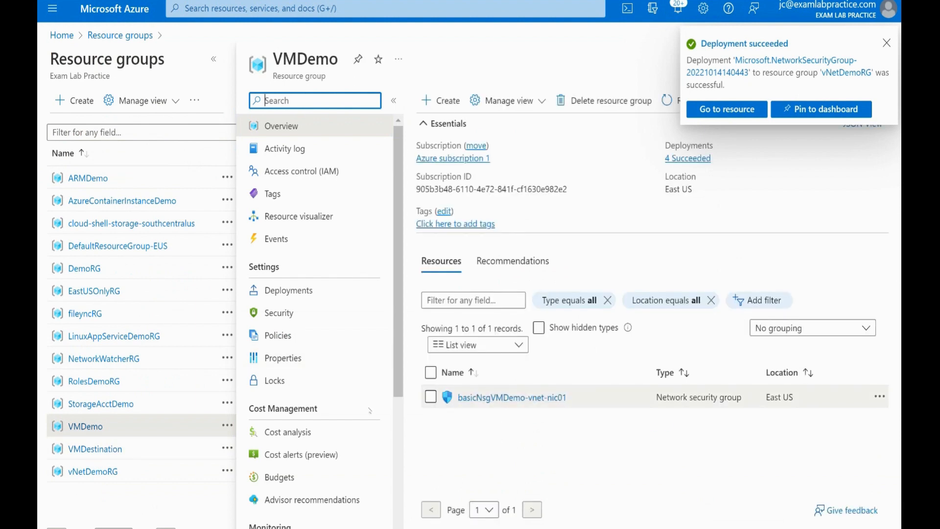
pyautogui.click(93, 448)
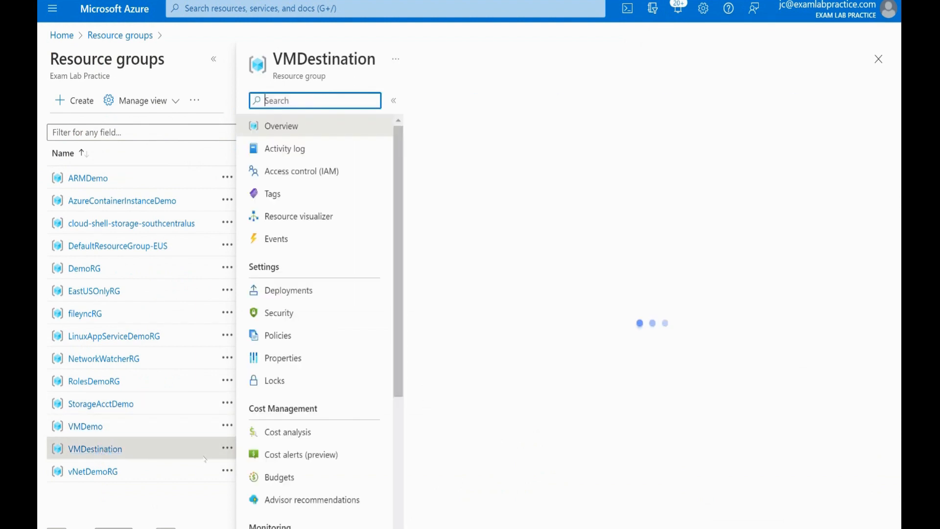
# - Open the vnic2 network interface in VMDestination and view its network security group assignment
pyautogui.scroll(-1, 544, 413)
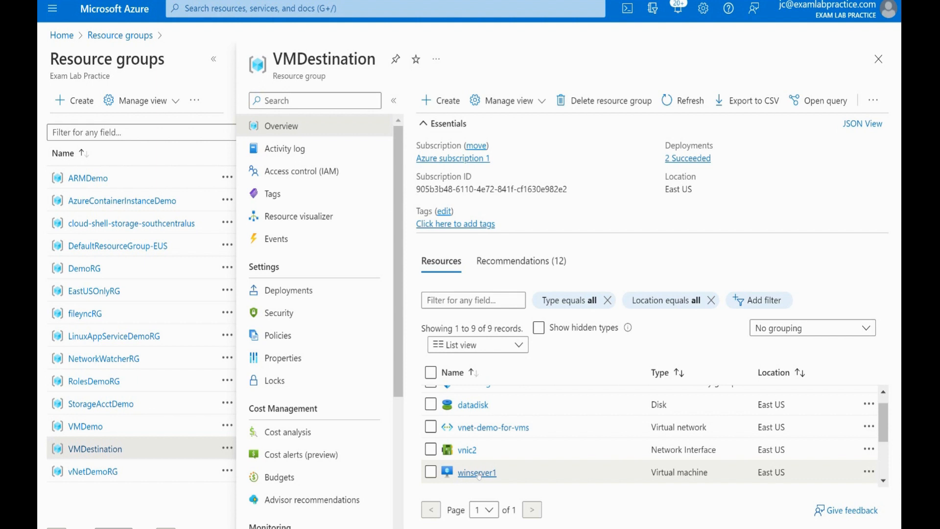
pyautogui.scroll(1, 478, 470)
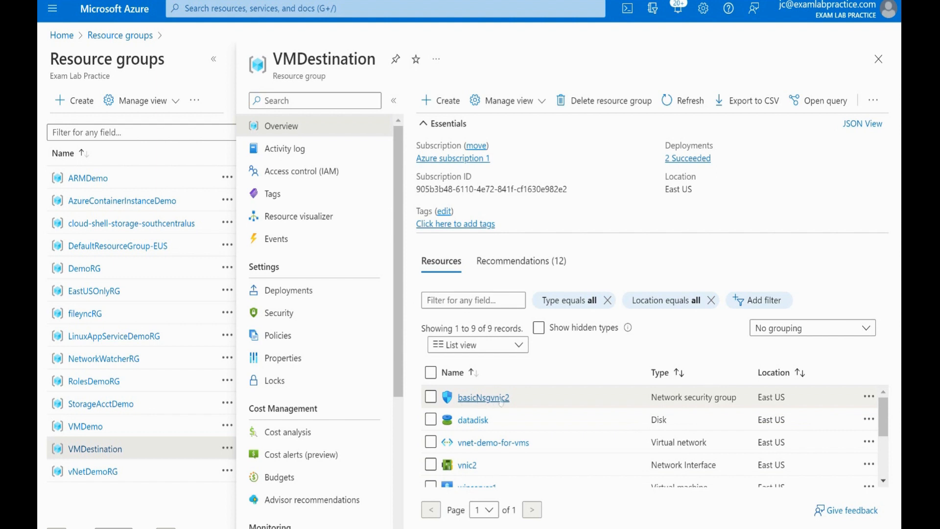
pyautogui.scroll(-1, 500, 406)
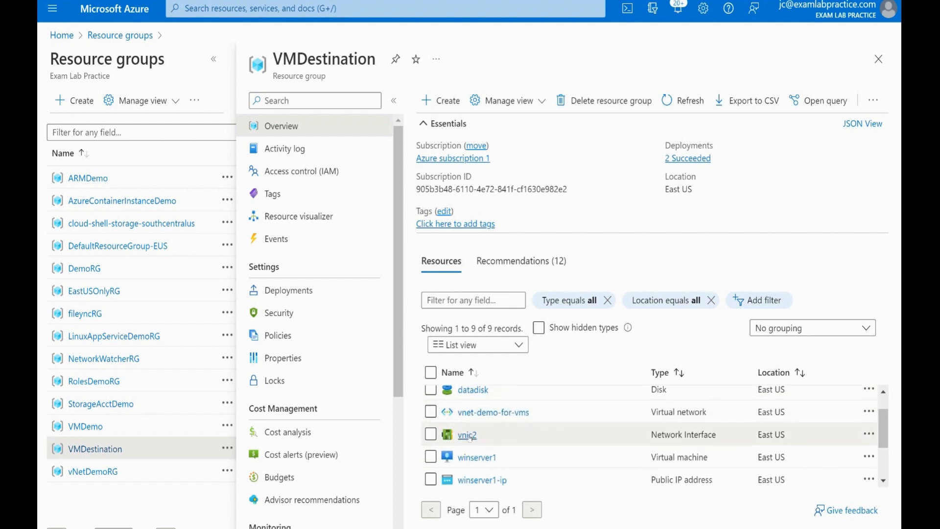
pyautogui.click(467, 436)
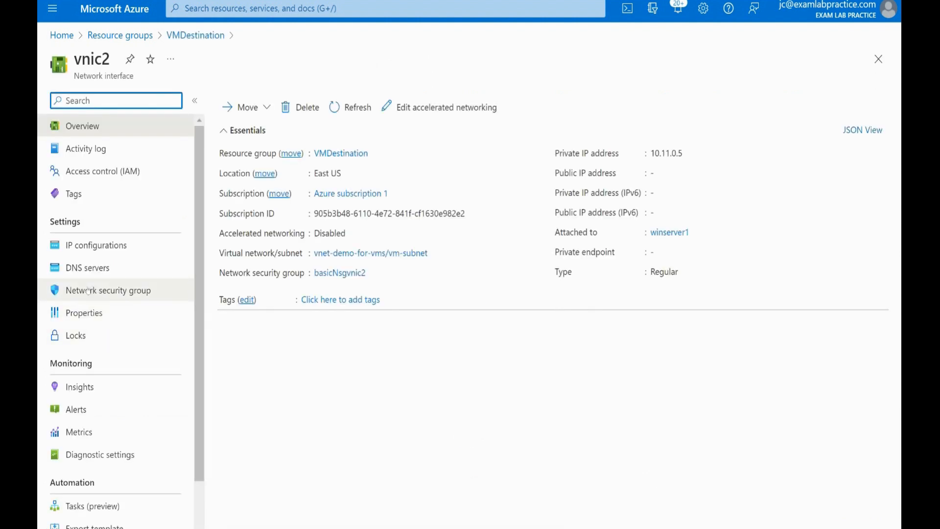
pyautogui.click(109, 290)
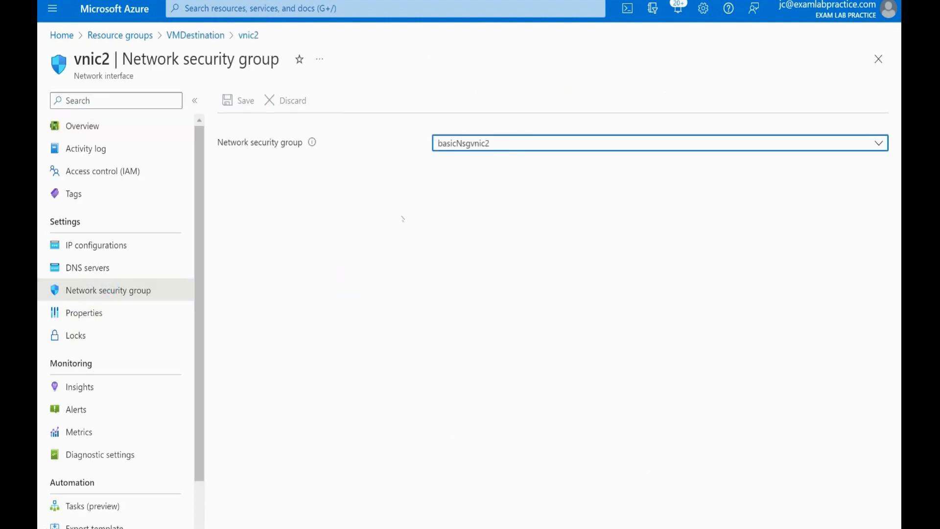
# - Return to VMDestination, open the basicNsgvnic2 network security group and examine the RDP inbound rule's port and protocol
pyautogui.click(214, 38)
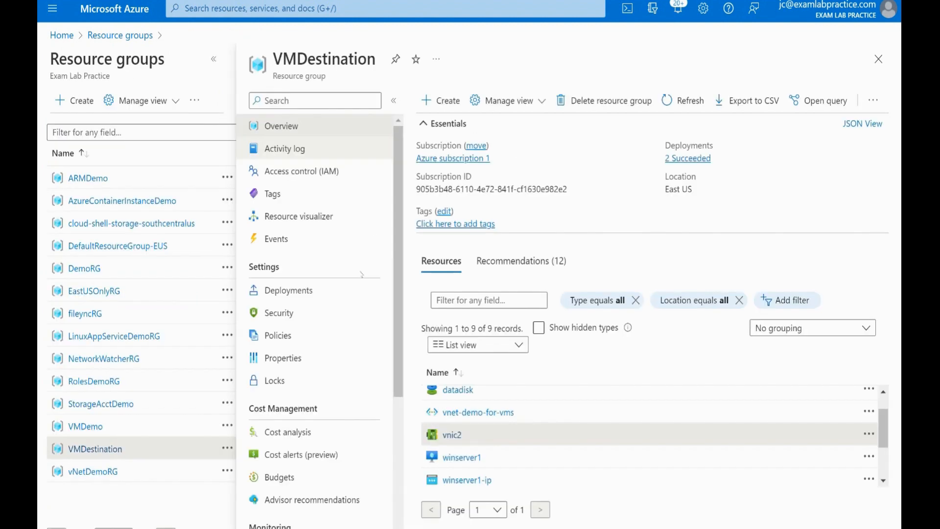
pyautogui.scroll(1, 482, 424)
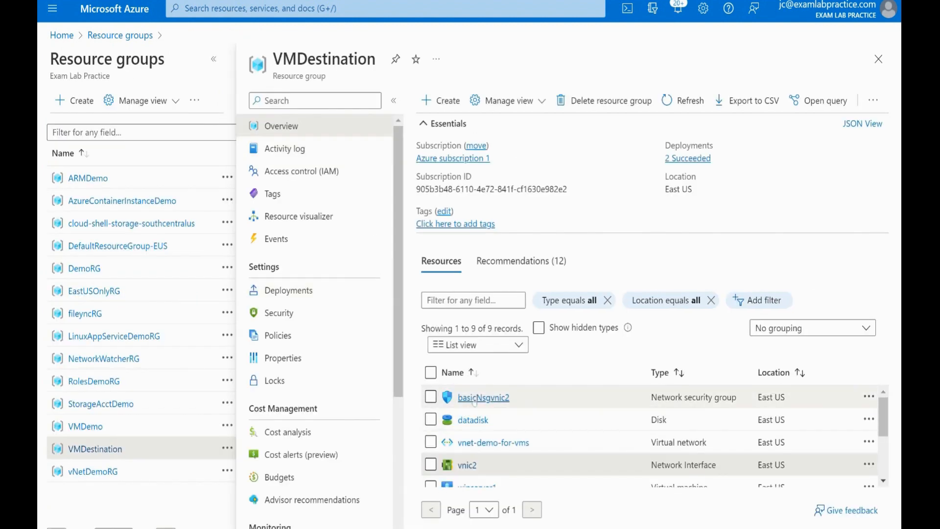
pyautogui.click(474, 398)
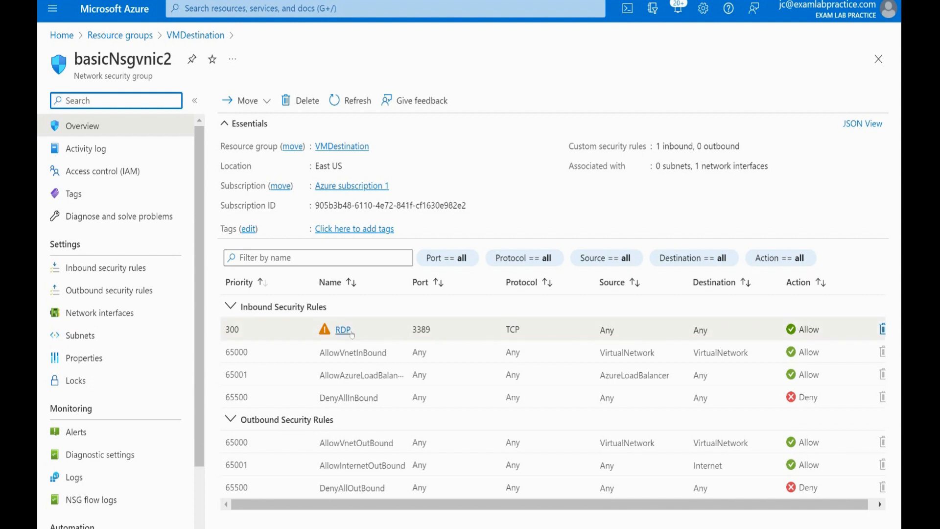
pyautogui.moveTo(411, 330); pyautogui.dragTo(436, 332)
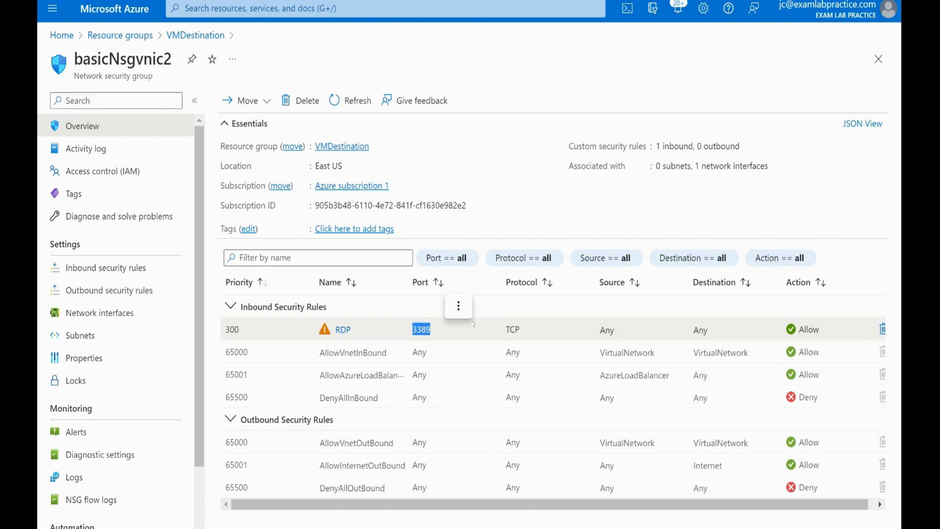
pyautogui.moveTo(506, 333); pyautogui.dragTo(525, 333)
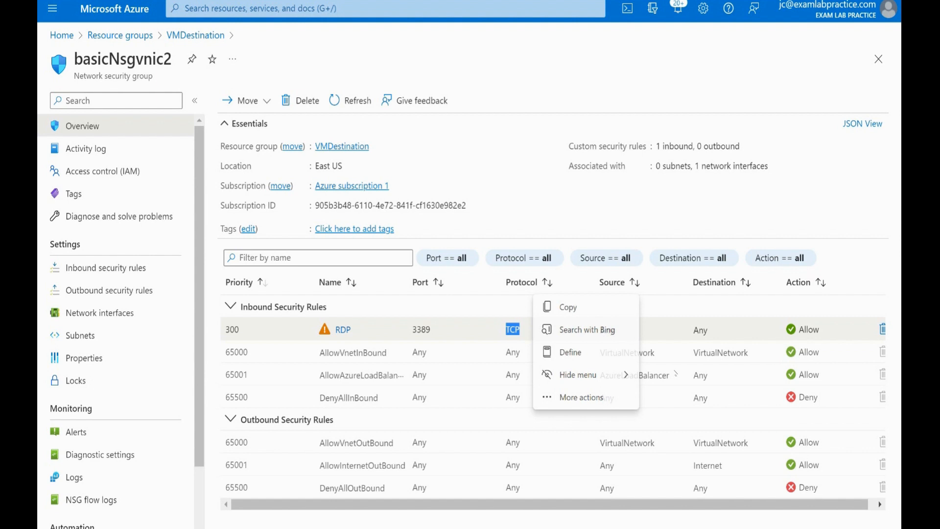
pyautogui.click(475, 329)
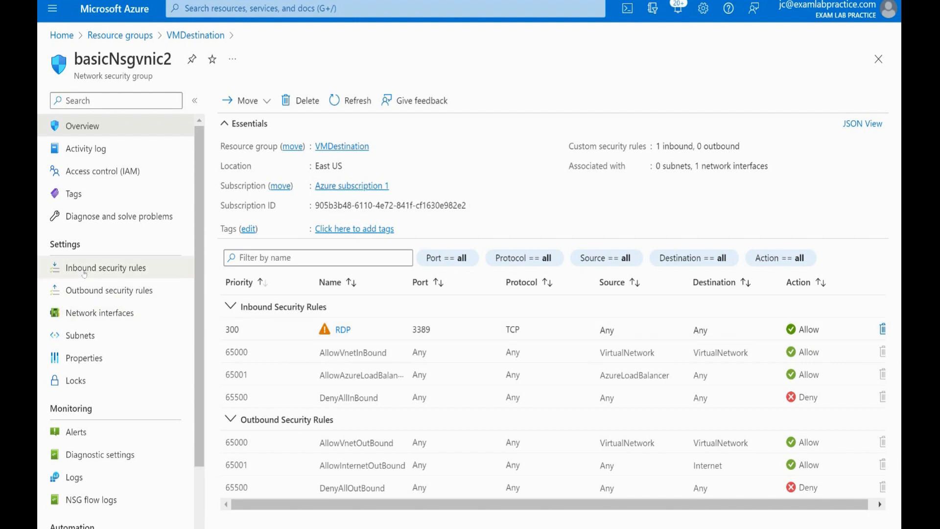
# - Start a new inbound security rule in basicNsgvnic2 with destination port 3389 and protocol TCP
pyautogui.click(105, 267)
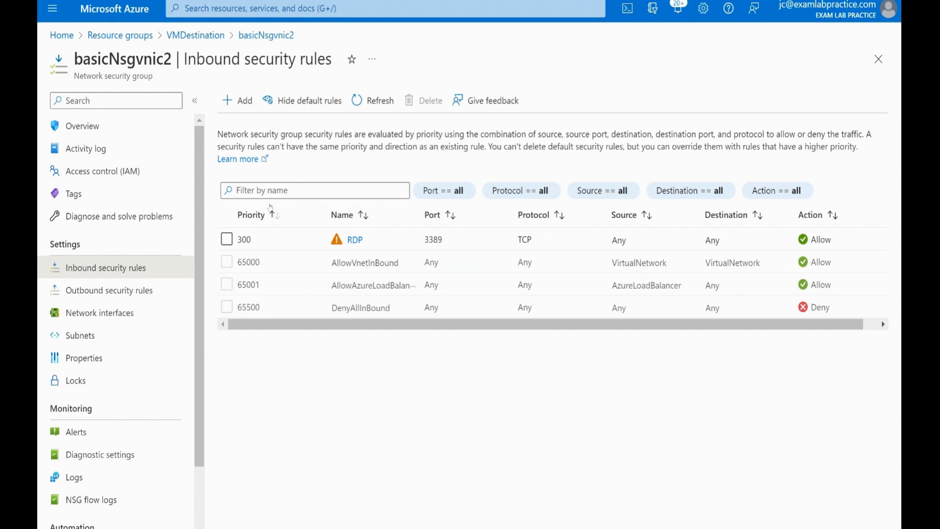
pyautogui.click(237, 100)
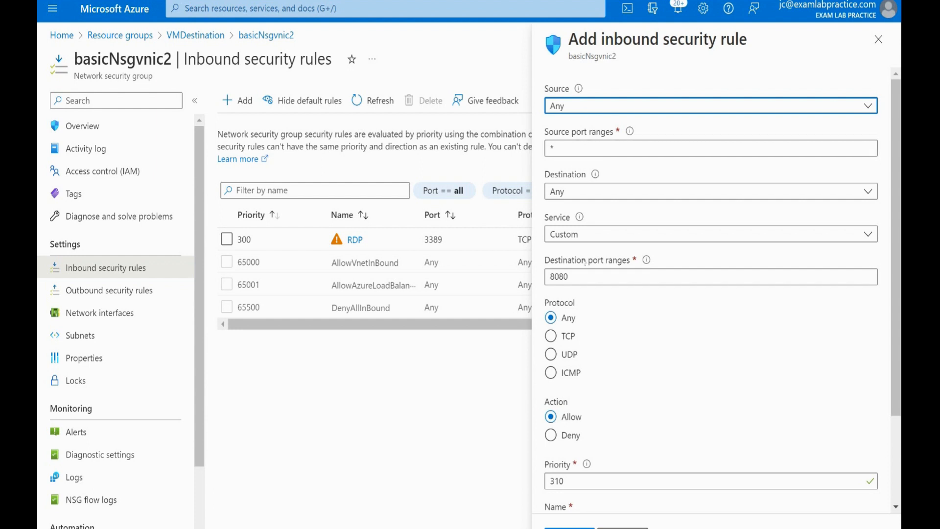
pyautogui.doubleClick(555, 276)
pyautogui.write('3389')
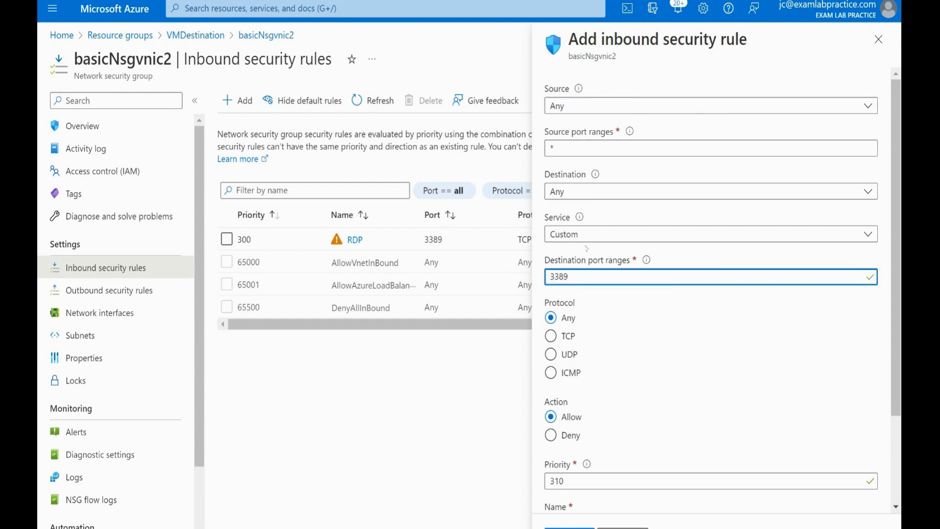
pyautogui.click(564, 337)
pyautogui.scroll(-1, 602, 430)
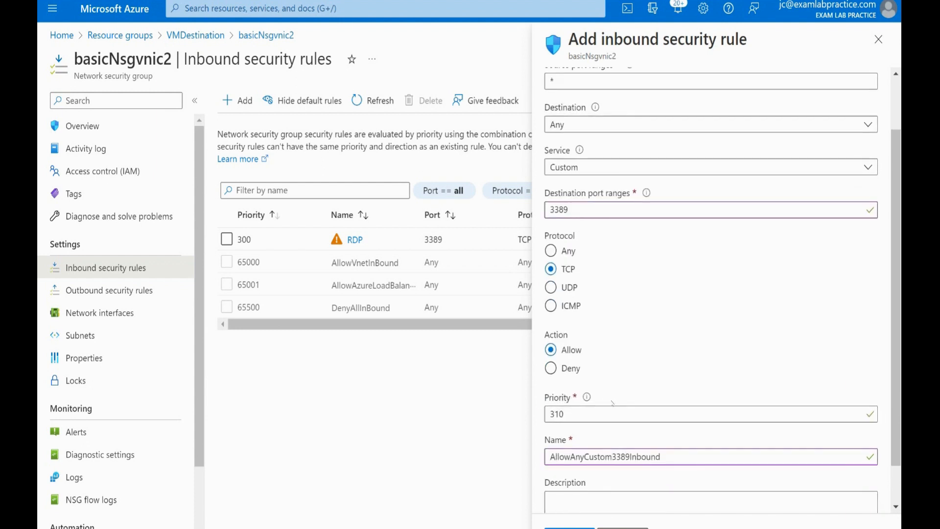
# - Name the new inbound rule DenyRDP, set its action to Deny and add it with priority 310
pyautogui.scroll(-1, 613, 403)
pyautogui.moveTo(678, 410); pyautogui.dragTo(547, 410)
pyautogui.write('DenyRDP')
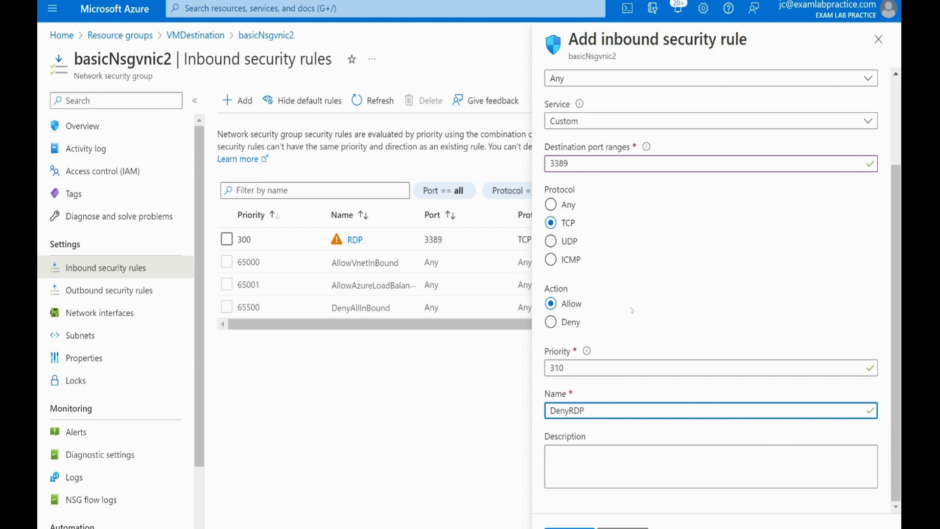
pyautogui.scroll(2, 632, 310)
pyautogui.click(563, 435)
pyautogui.scroll(-3, 563, 435)
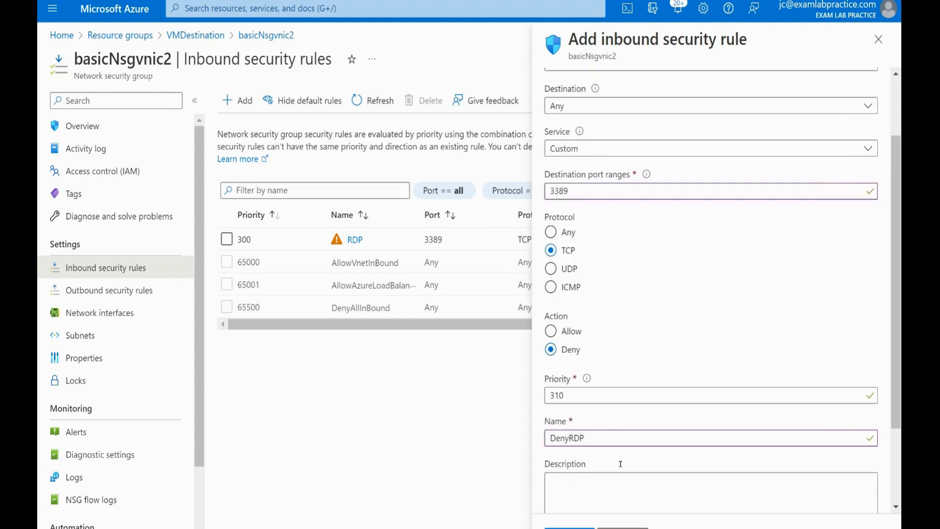
pyautogui.click(569, 528)
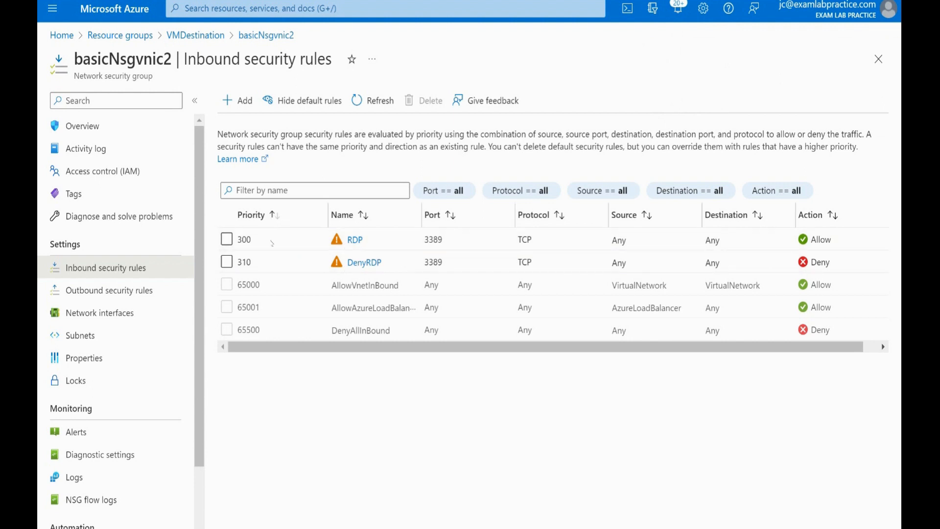
# - Sort the inbound rules by ascending priority, then set the DenyRDP rule's priority to 299 and save it
pyautogui.click(275, 215)
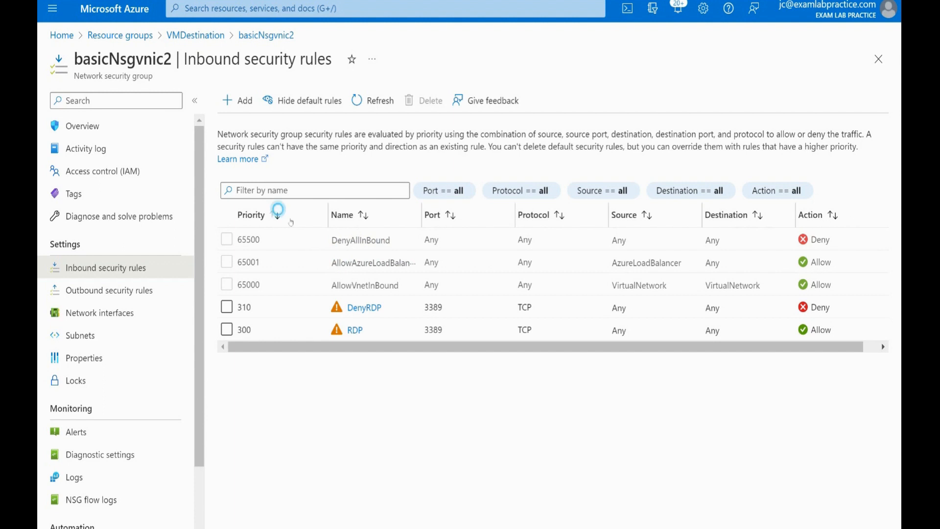
pyautogui.click(276, 214)
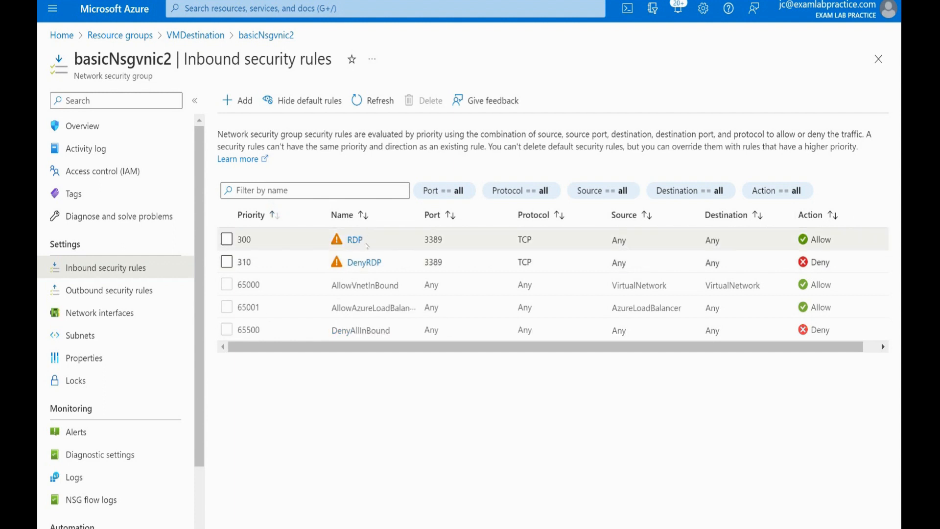
pyautogui.click(364, 262)
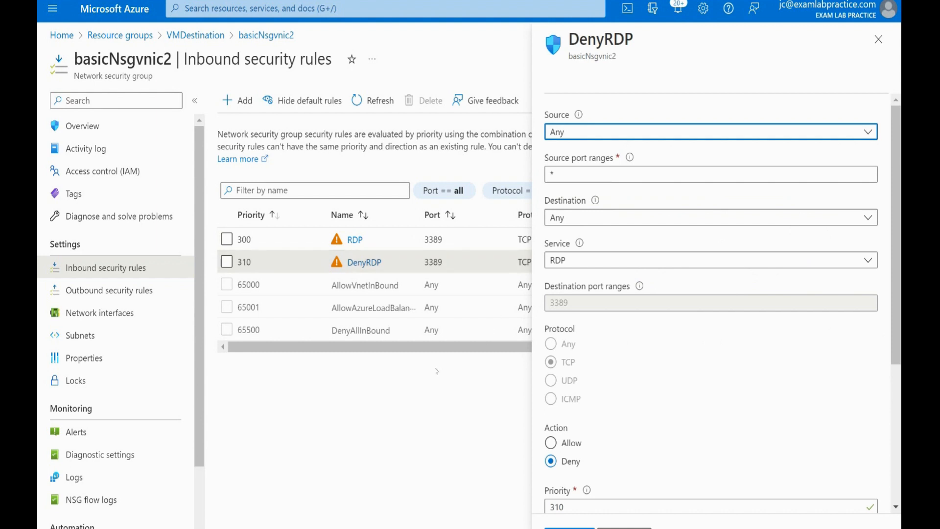
pyautogui.scroll(-2, 591, 397)
pyautogui.doubleClick(576, 382)
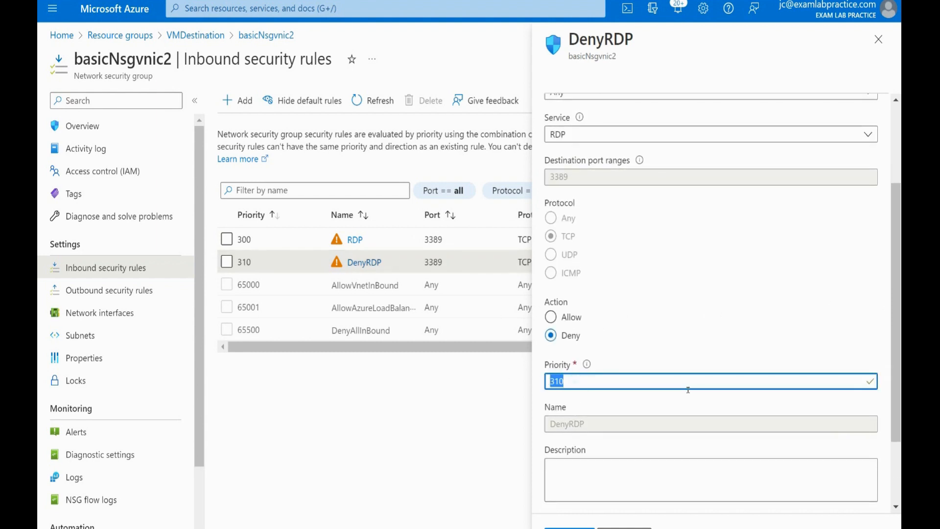
pyautogui.write('299')
pyautogui.click(581, 524)
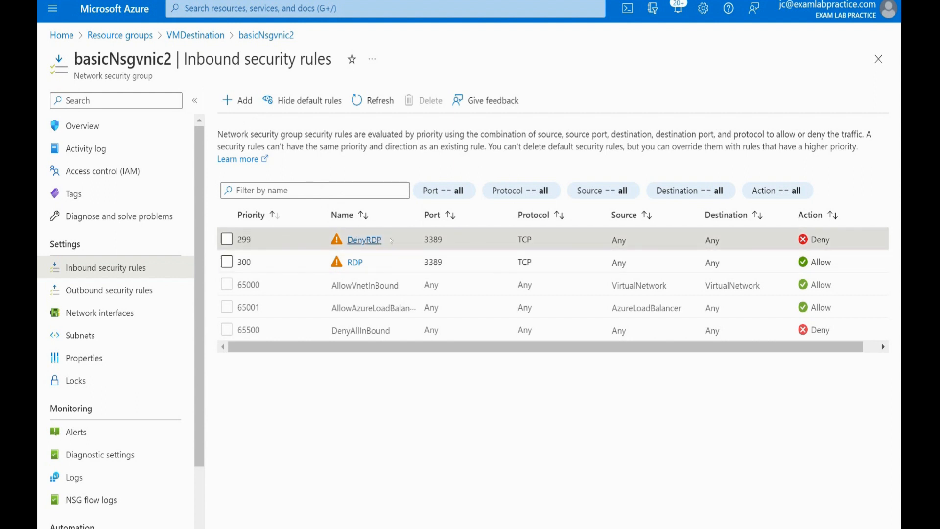
# - Open the DenyRDP rule and review its source, destination, service, action and priority settings
pyautogui.click(363, 240)
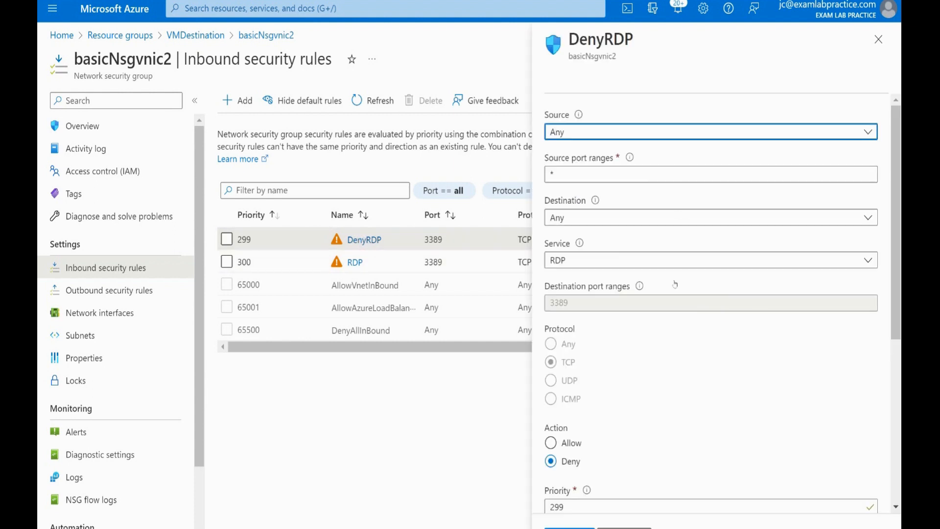
pyautogui.scroll(-5, 675, 284)
pyautogui.scroll(5, 646, 436)
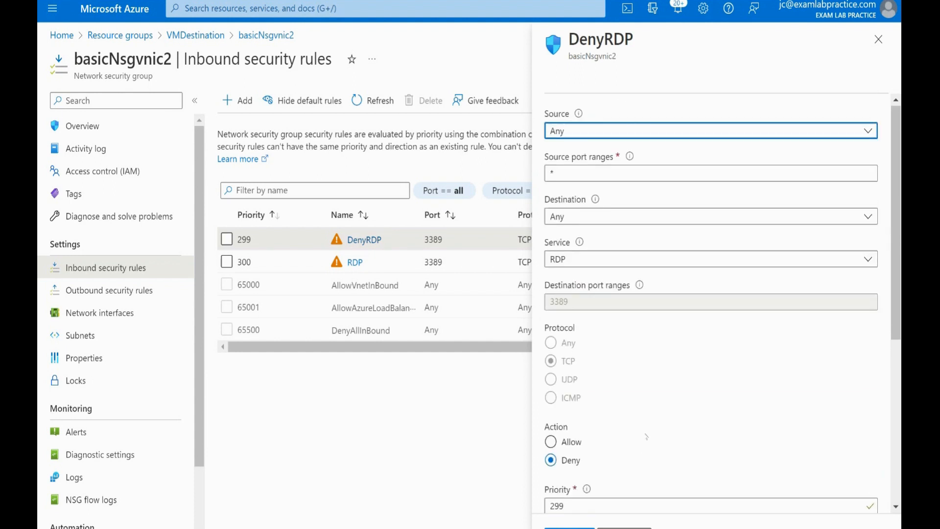
# - Close the DenyRDP rule's details and delete that rule from basicNsgvnic2's inbound security rules
pyautogui.click(879, 39)
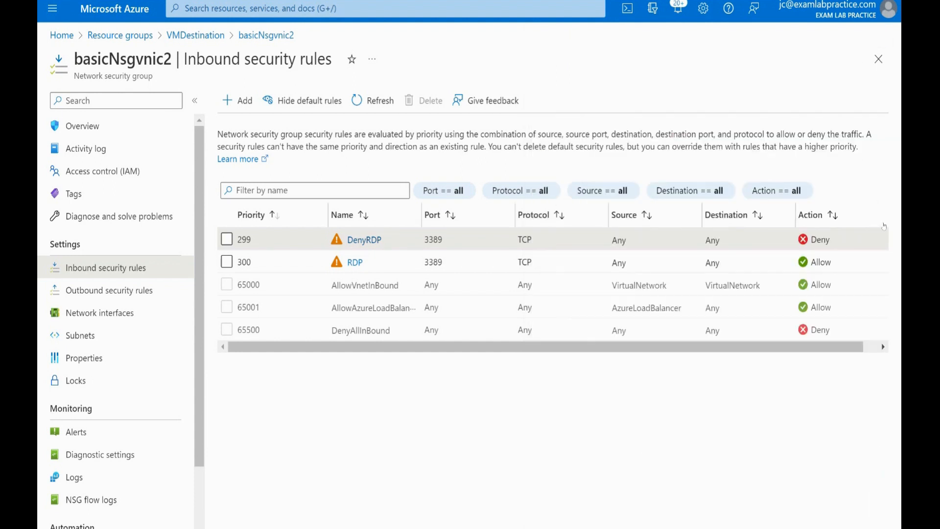
pyautogui.click(227, 239)
pyautogui.click(423, 100)
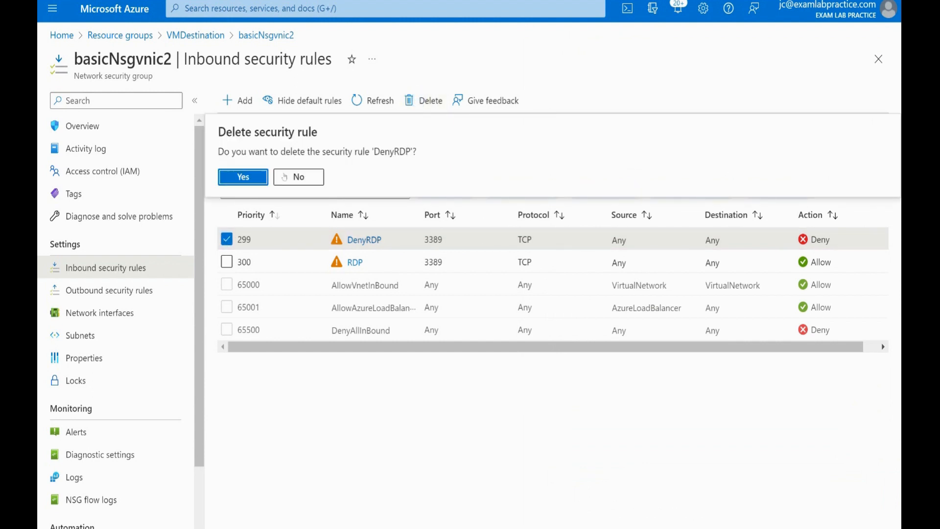
pyautogui.press('Return')
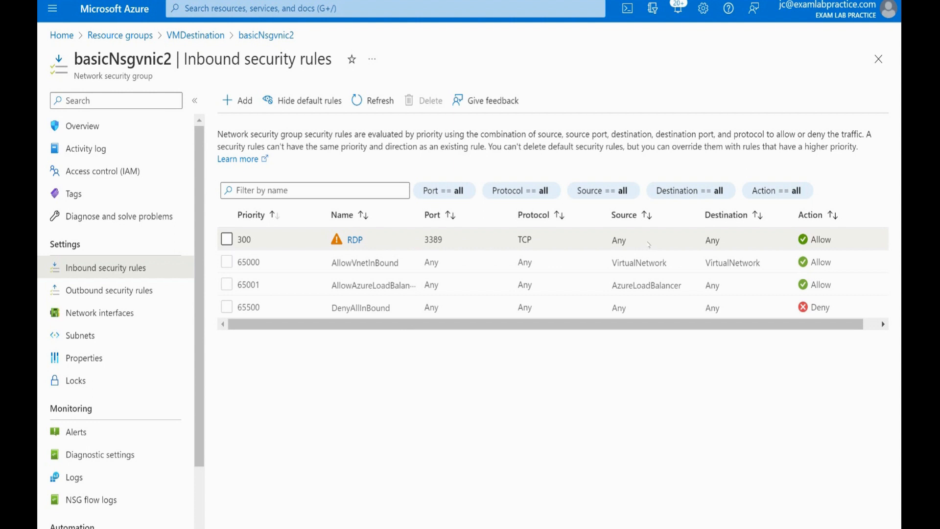
# - Start a new inbound rule in basicNsgvnic2 with source IP address 68.76.92.12 and destination port 3389
pyautogui.click(240, 100)
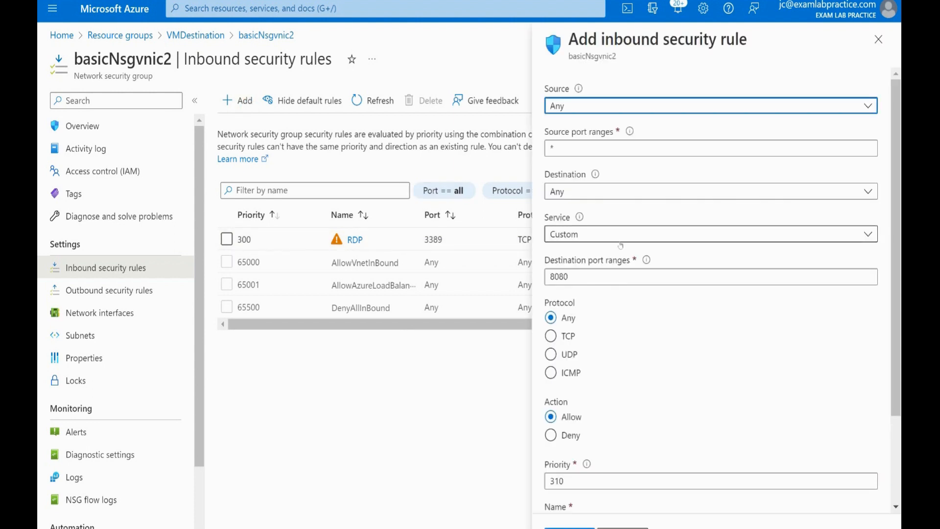
pyautogui.click(566, 108)
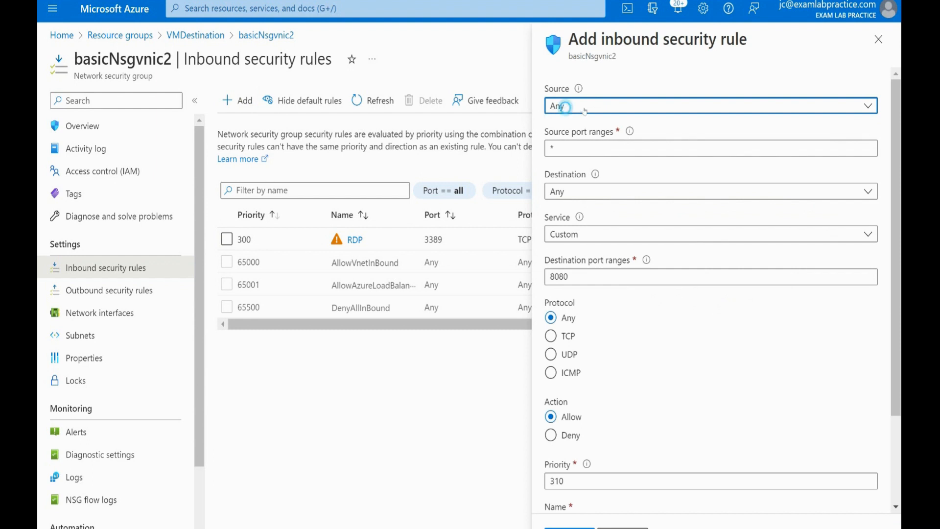
pyautogui.click(598, 148)
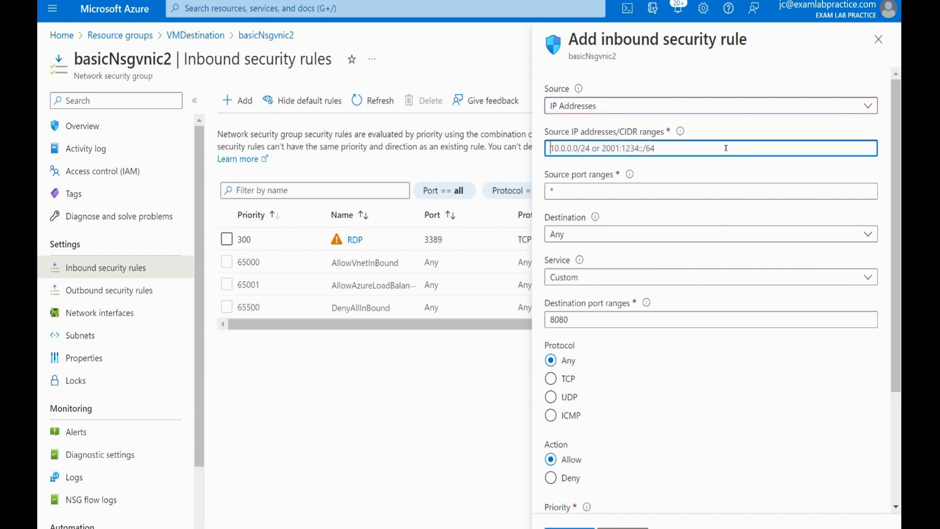
pyautogui.write('68.76.92.12')
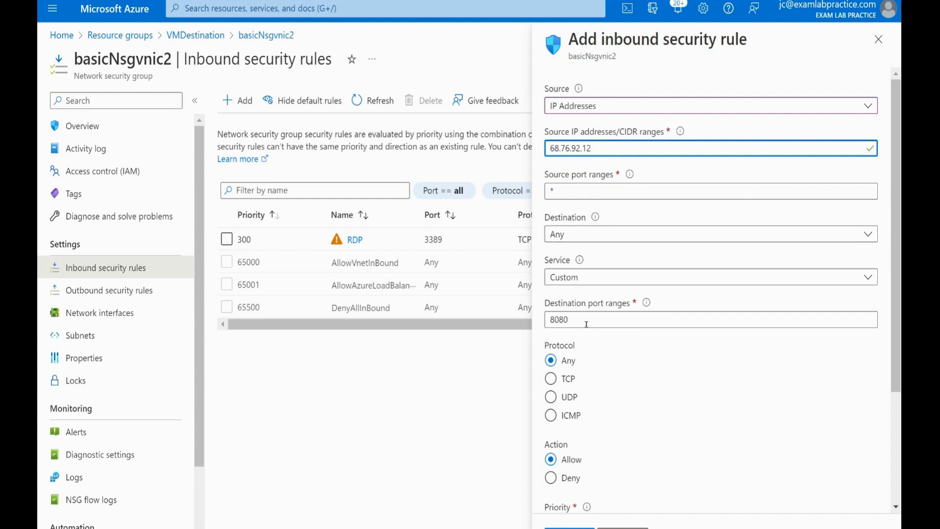
pyautogui.doubleClick(625, 325)
pyautogui.write('DenyHacker')
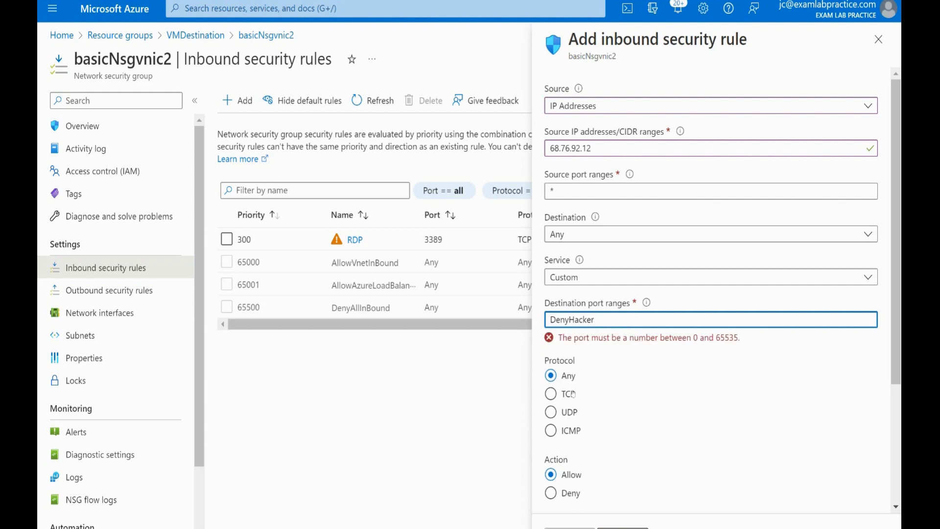
pyautogui.doubleClick(656, 326)
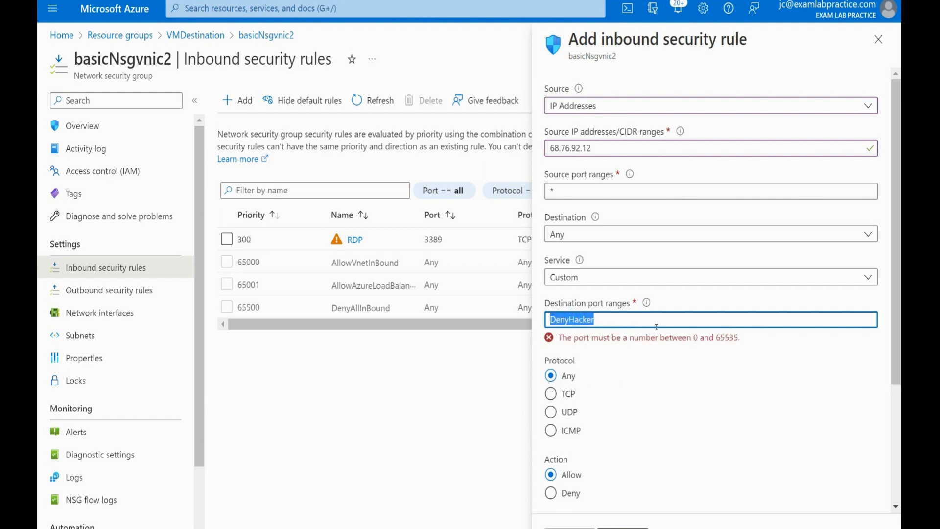
pyautogui.write('3389')
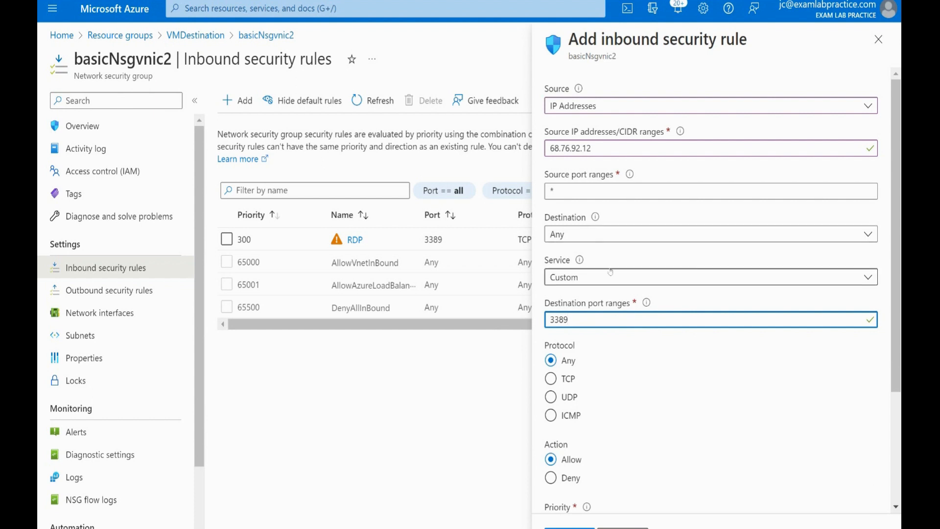
# - Name the new rule HackerAddress, set its priority to 299 and action to Deny, and add it
pyautogui.scroll(-3, 599, 346)
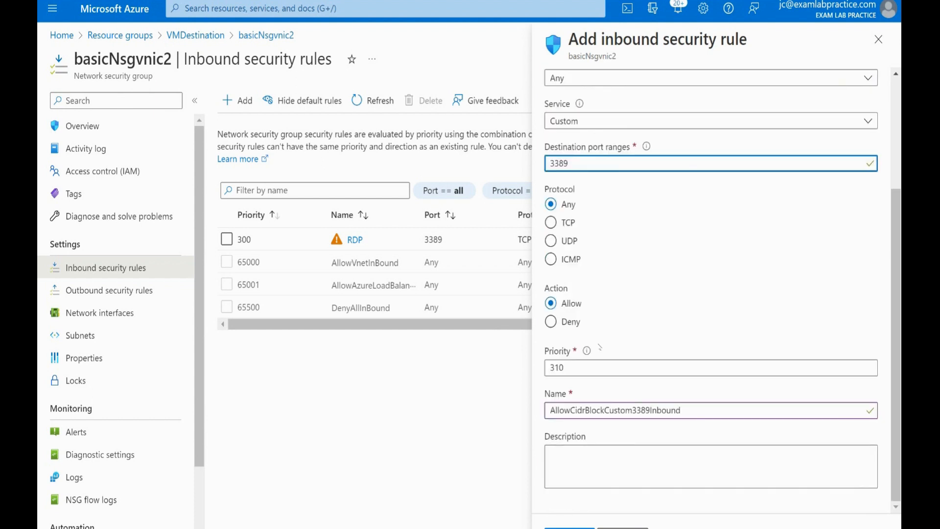
pyautogui.moveTo(695, 409); pyautogui.dragTo(483, 412)
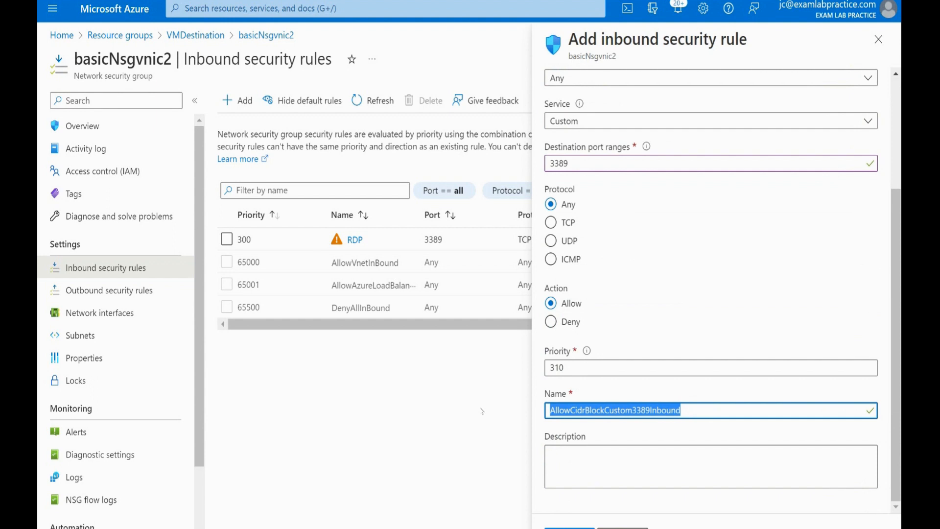
pyautogui.write('HackerAddress')
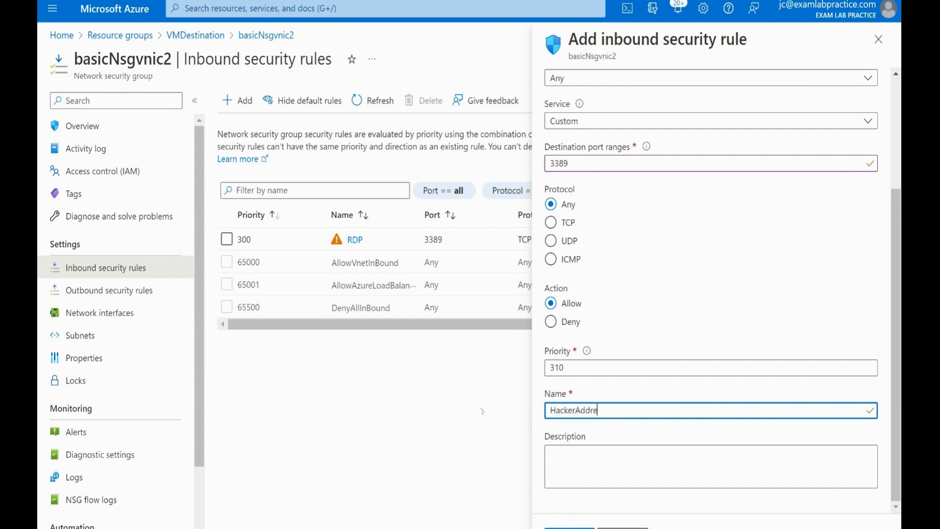
pyautogui.doubleClick(590, 372)
pyautogui.write('299')
pyautogui.scroll(3, 657, 325)
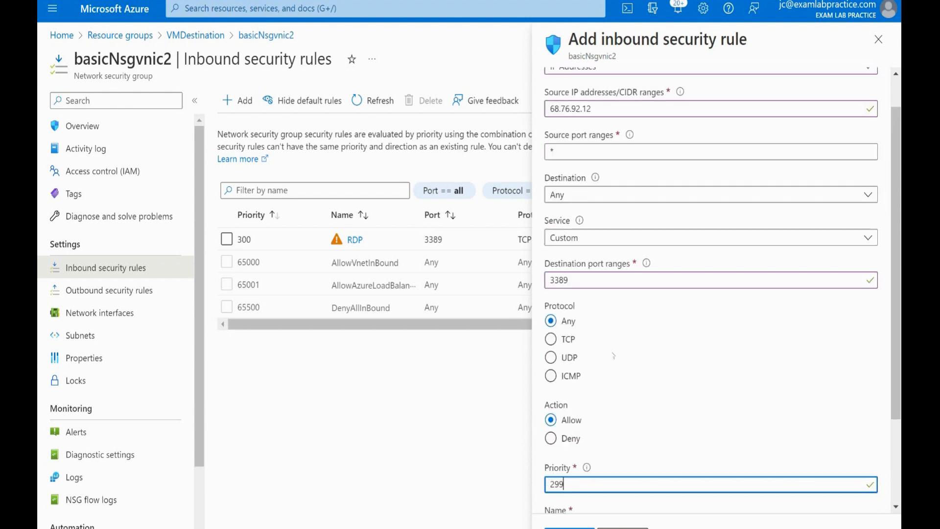
pyautogui.click(558, 455)
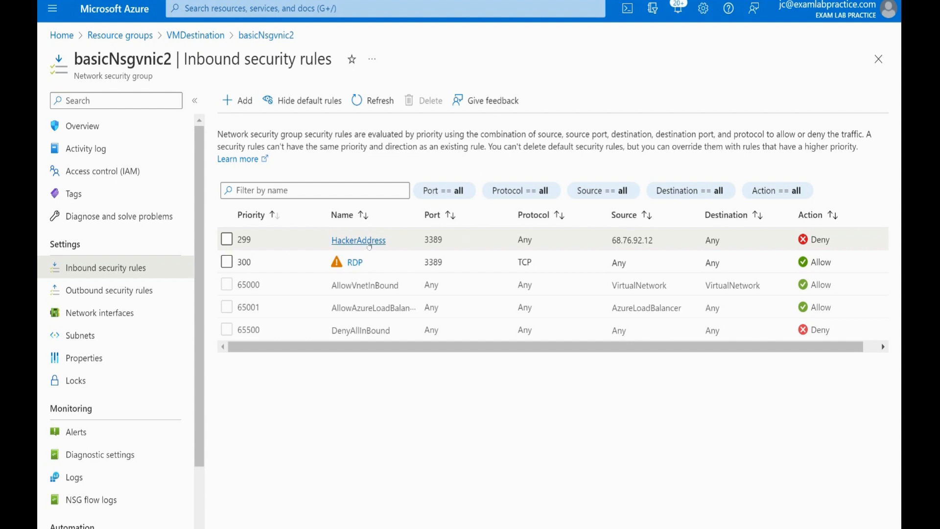
# - Delete the HackerAddress rule from basicNsgvnic2's inbound security rules
pyautogui.click(226, 239)
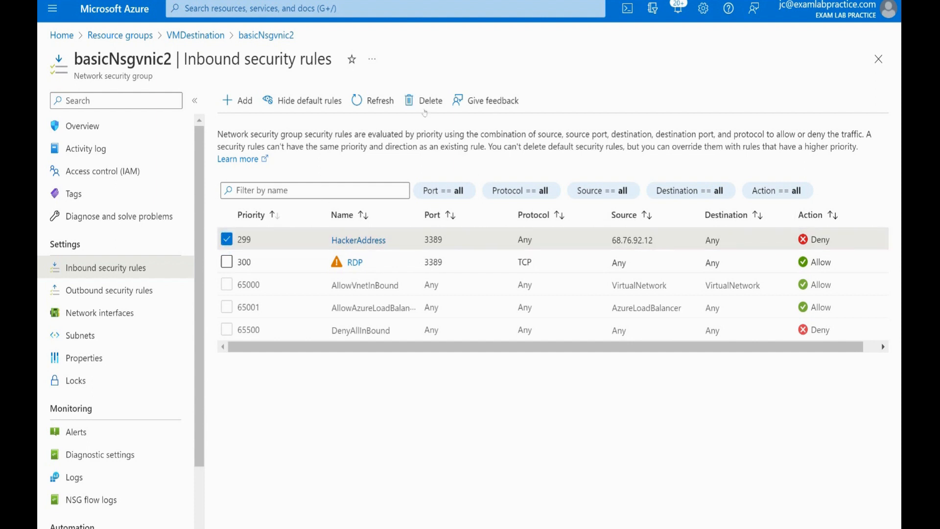
pyautogui.click(422, 100)
pyautogui.click(257, 177)
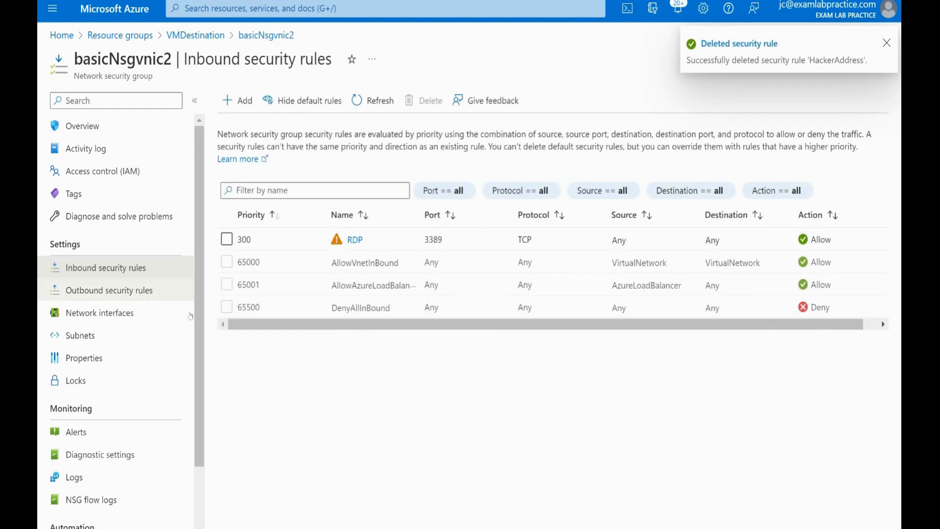
# - Open the inbound security rules of the NSGDemo network security group in the vNetDemoRG resource group
pyautogui.click(209, 36)
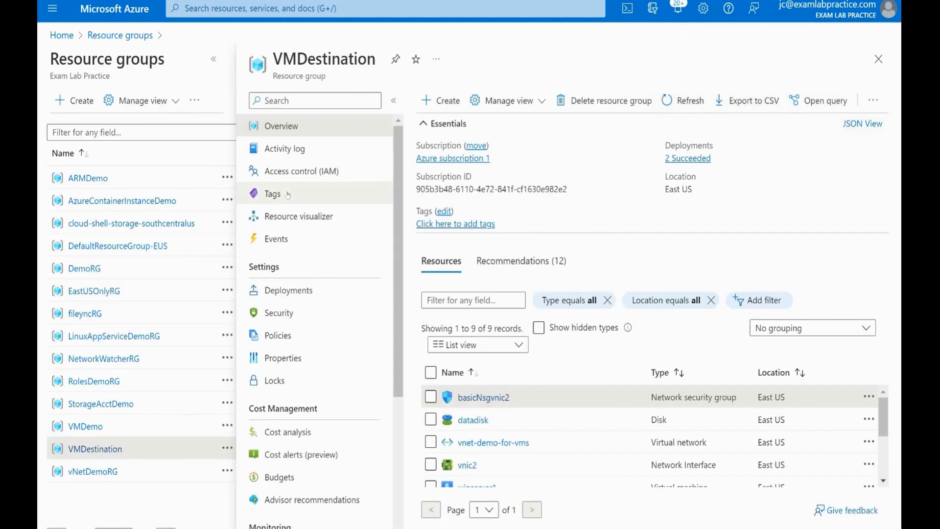
pyautogui.click(87, 472)
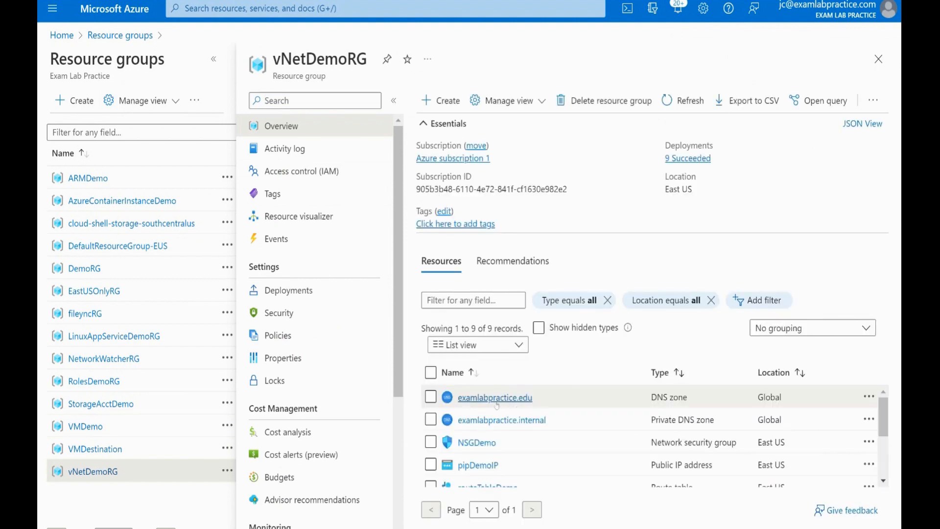
pyautogui.click(476, 443)
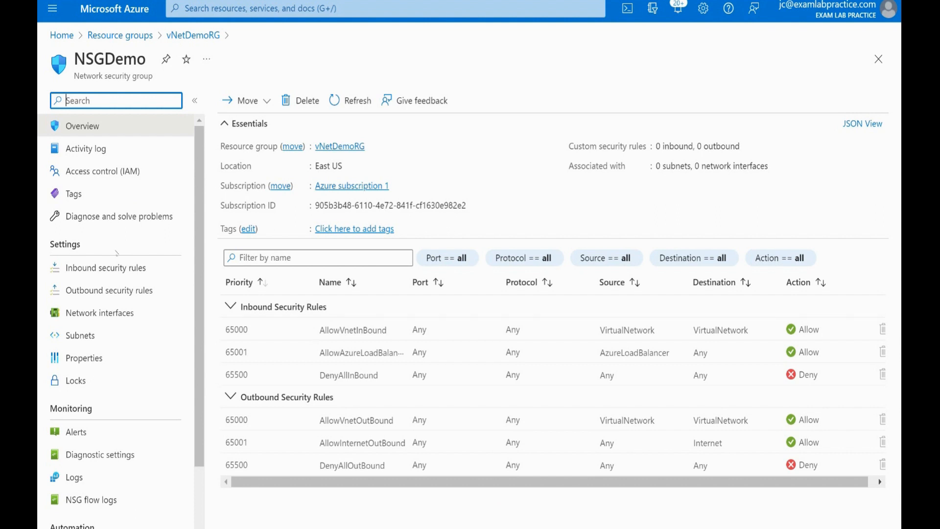
pyautogui.click(105, 268)
# - Start a new inbound rule in NSGDemo with the Custom service, destination port 3389 and protocol TCP
pyautogui.click(237, 100)
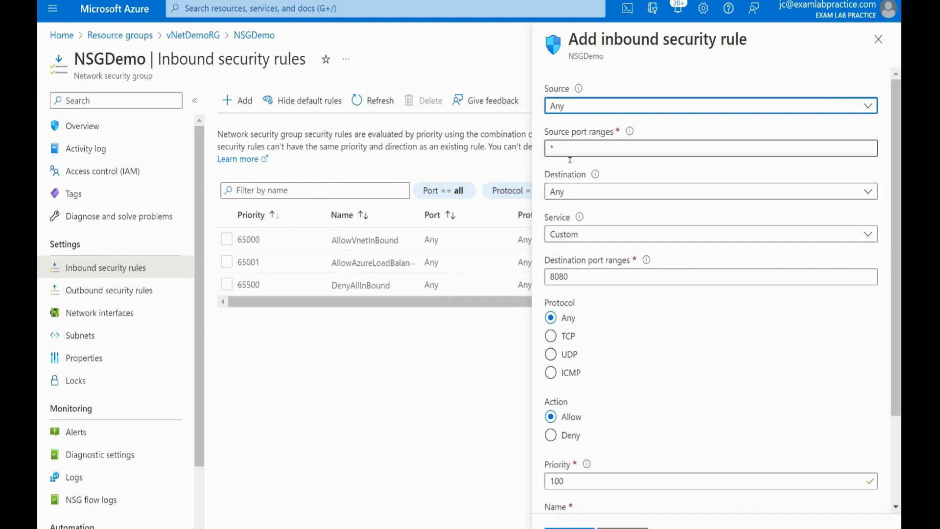
pyautogui.click(577, 237)
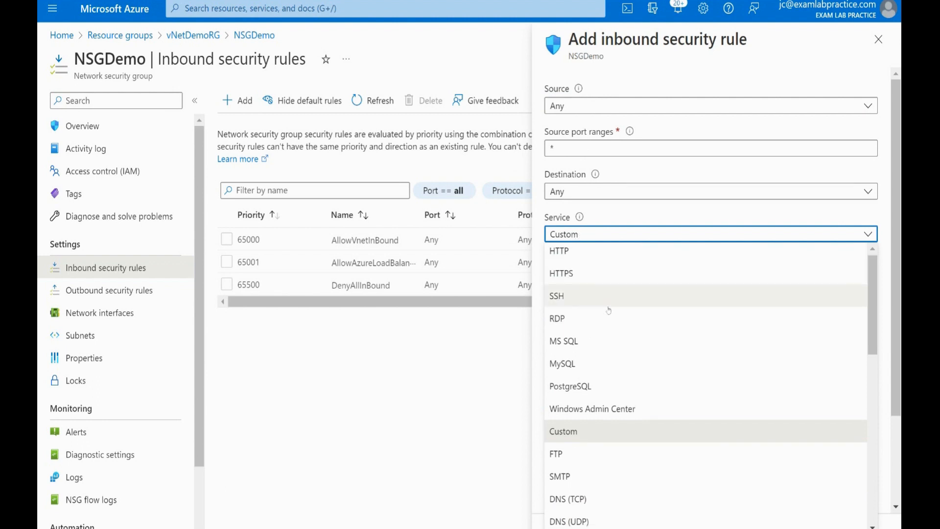
pyautogui.scroll(-5, 632, 343)
pyautogui.scroll(-3, 633, 381)
pyautogui.scroll(8, 633, 382)
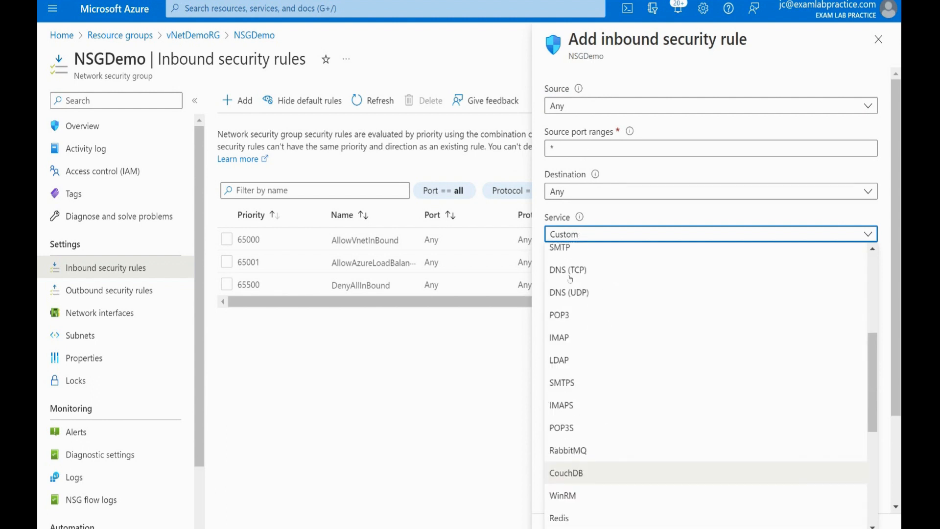
pyautogui.click(565, 234)
pyautogui.doubleClick(660, 275)
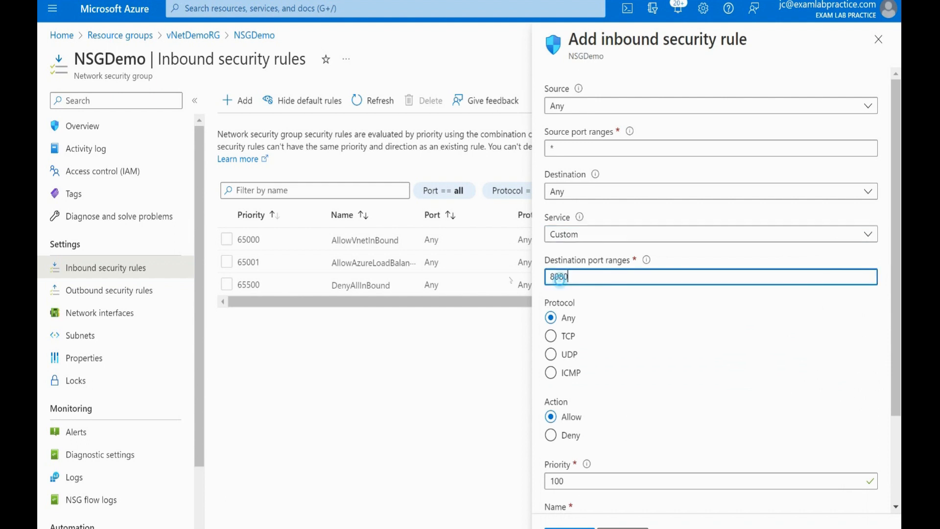
pyautogui.write('3389')
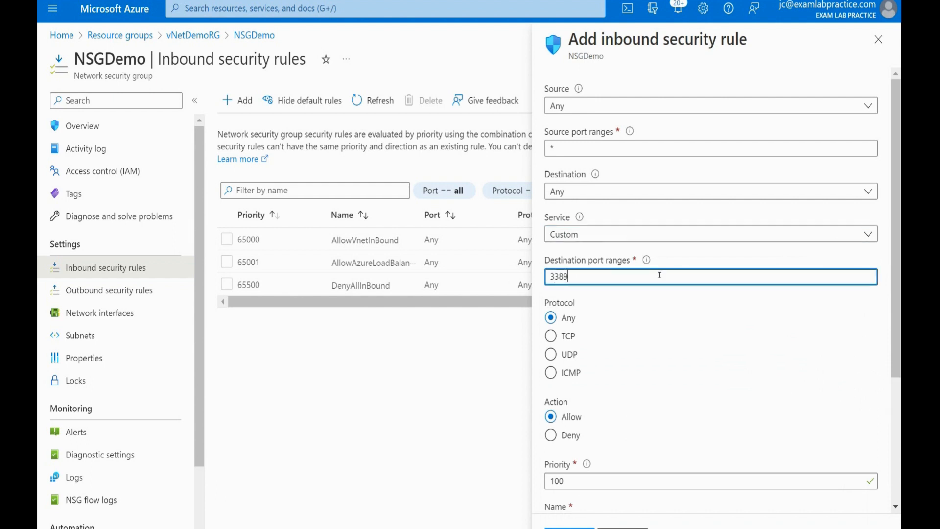
pyautogui.click(558, 336)
# - Name the new inbound rule AllowRDP, keep the Allow action and priority 100, and add it to NSGDemo
pyautogui.scroll(-2, 689, 359)
pyautogui.scroll(-1, 688, 359)
pyautogui.click(668, 352)
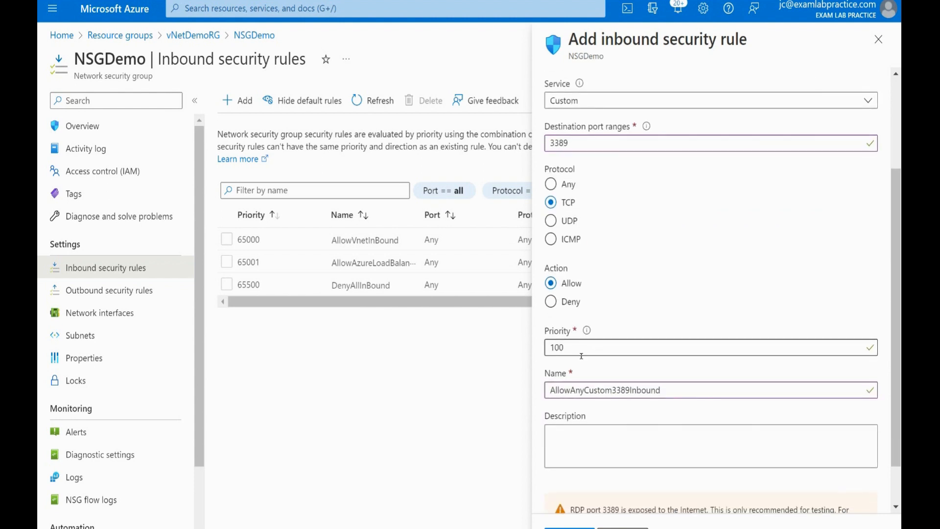
pyautogui.doubleClick(668, 352)
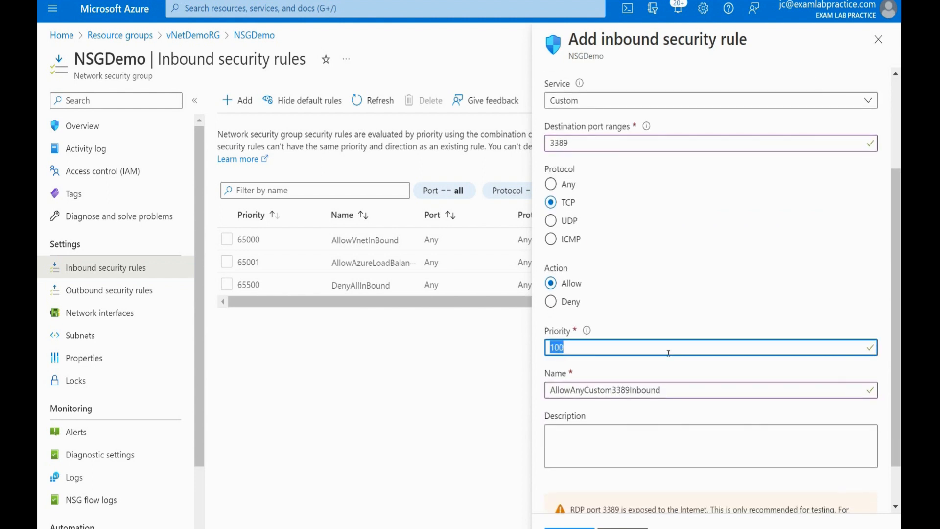
pyautogui.press('Tab')
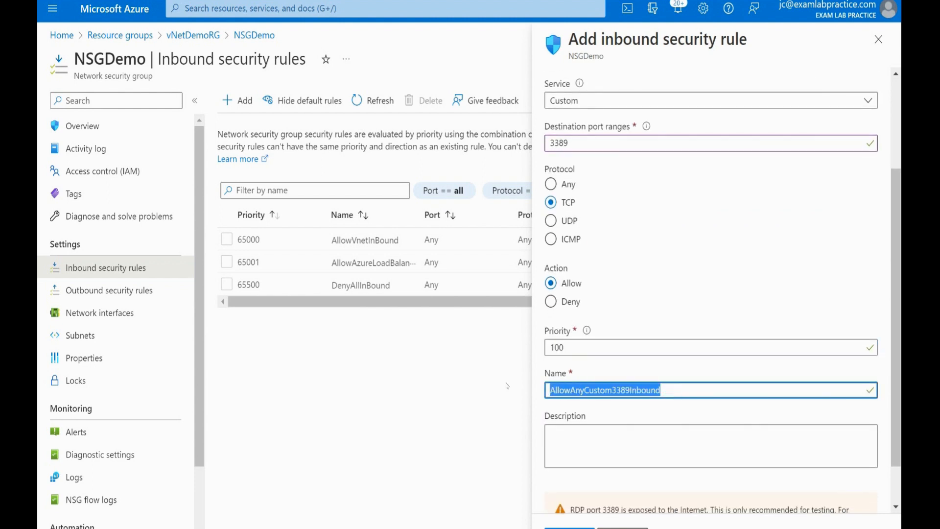
pyautogui.write('AllowRDP')
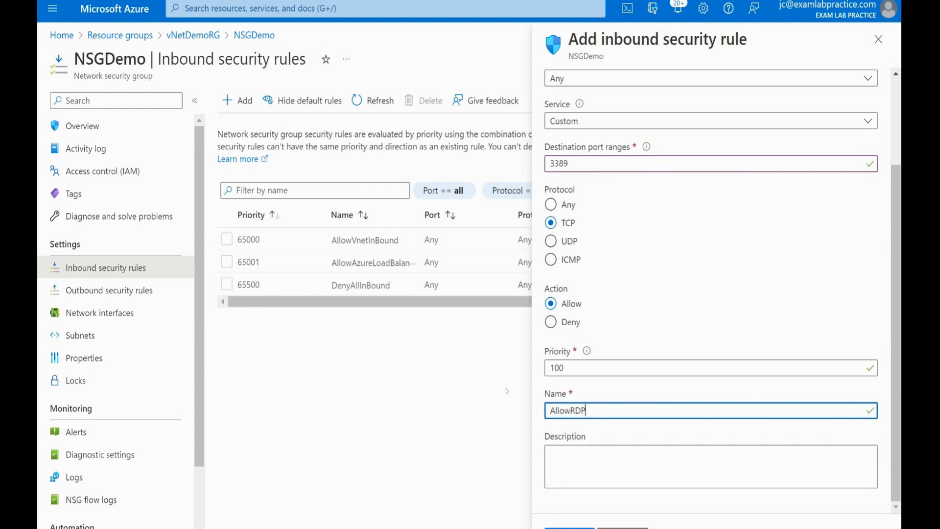
pyautogui.click(598, 451)
pyautogui.scroll(3, 605, 313)
pyautogui.scroll(-3, 605, 312)
pyautogui.click(570, 528)
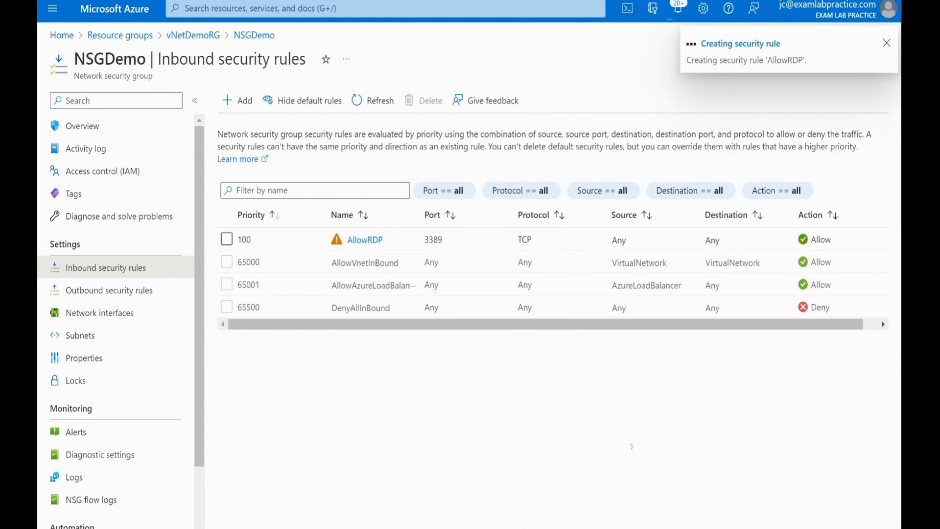
# - Open the AllowRDP rule, review its protocol, action and priority settings, and close it without changes
pyautogui.click(354, 240)
pyautogui.scroll(-4, 615, 365)
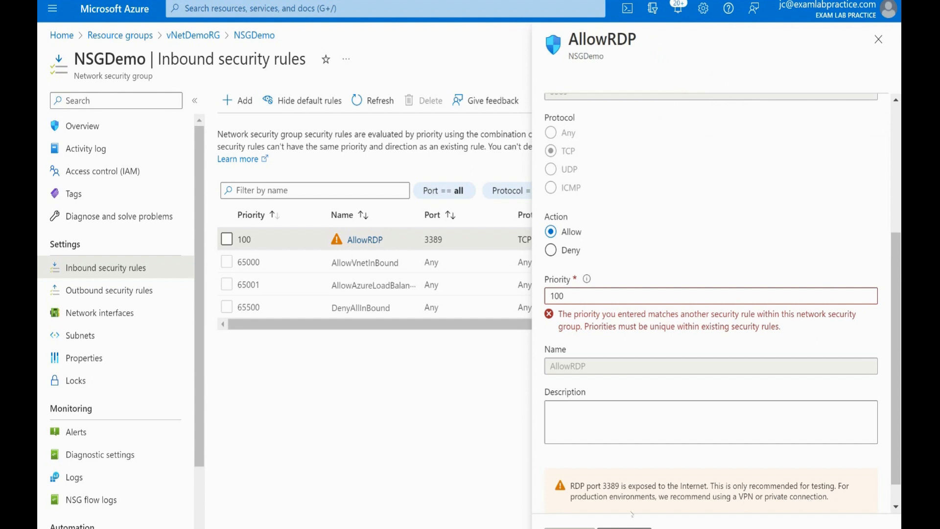
pyautogui.click(878, 39)
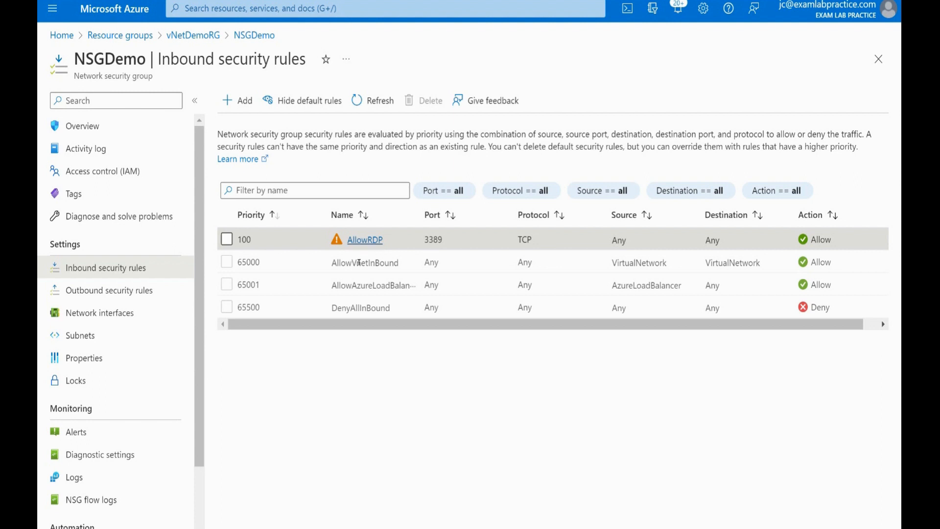
# - Review NSGDemo's outbound security rules, its associated network interfaces and its associated subnets
pyautogui.click(137, 292)
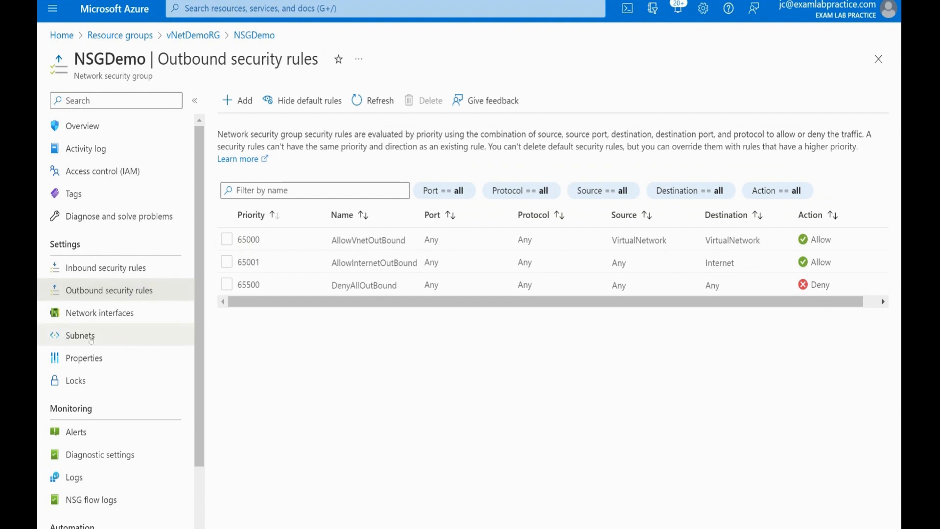
pyautogui.click(74, 313)
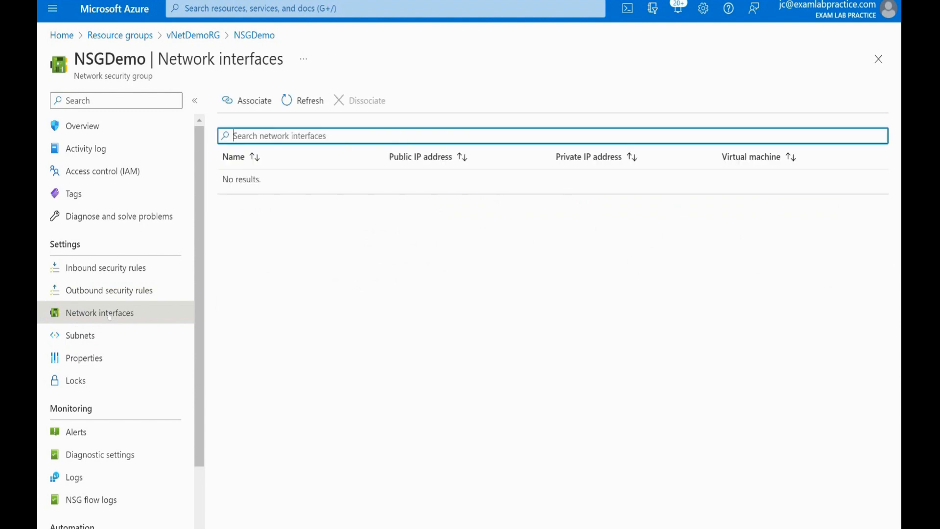
pyautogui.click(94, 336)
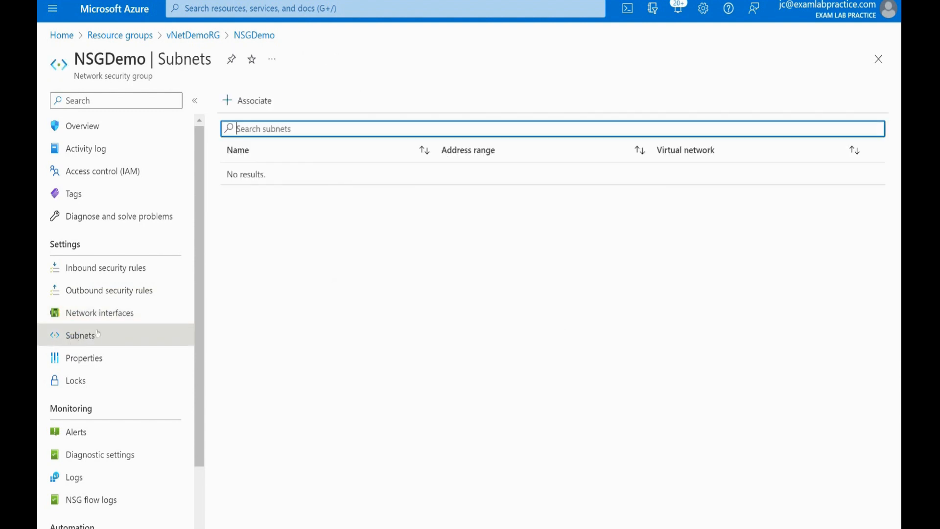
# - Associate NSGDemo with Subnet2A in the vNet2 virtual network and close the security group
pyautogui.click(228, 103)
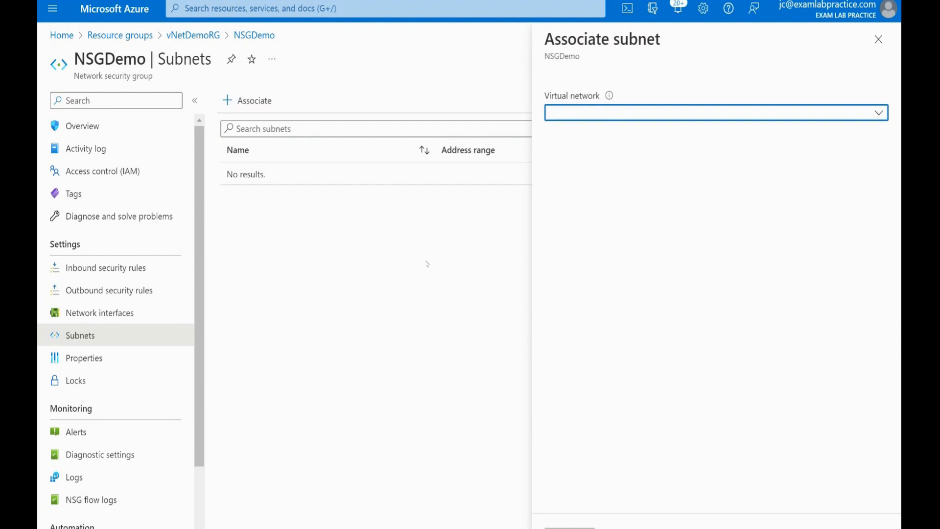
pyautogui.click(571, 114)
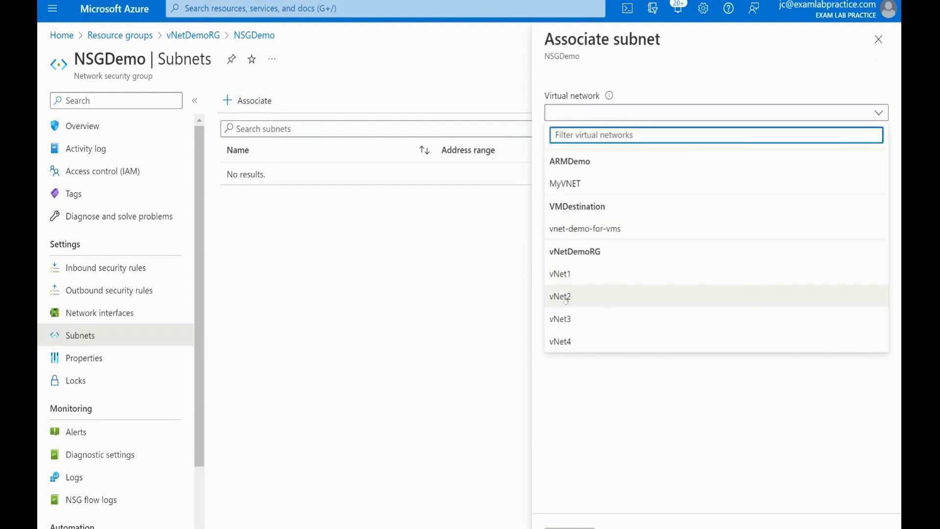
pyautogui.click(679, 296)
pyautogui.click(587, 158)
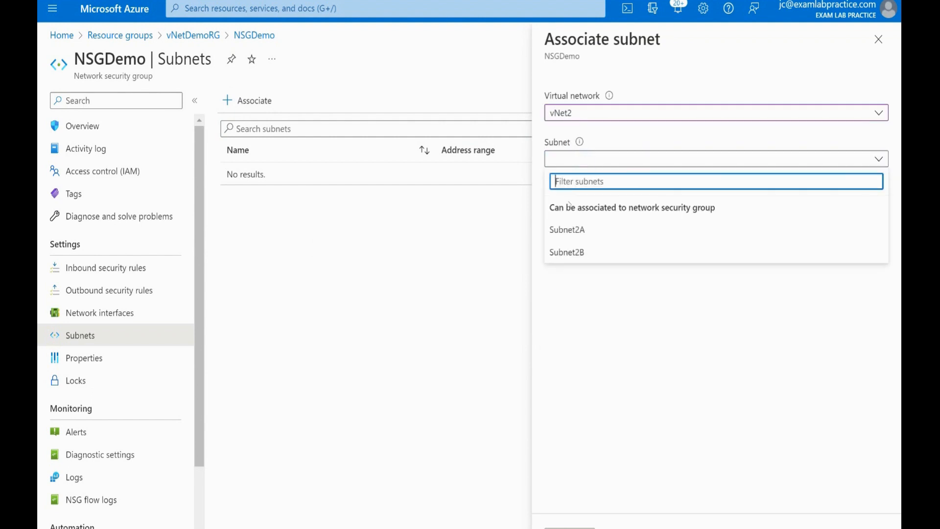
pyautogui.click(578, 227)
pyautogui.click(570, 527)
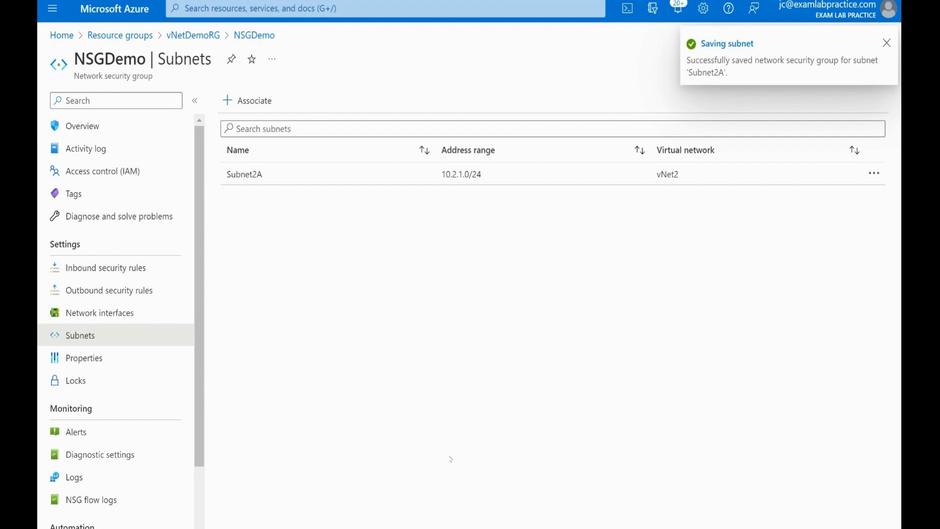
pyautogui.click(878, 60)
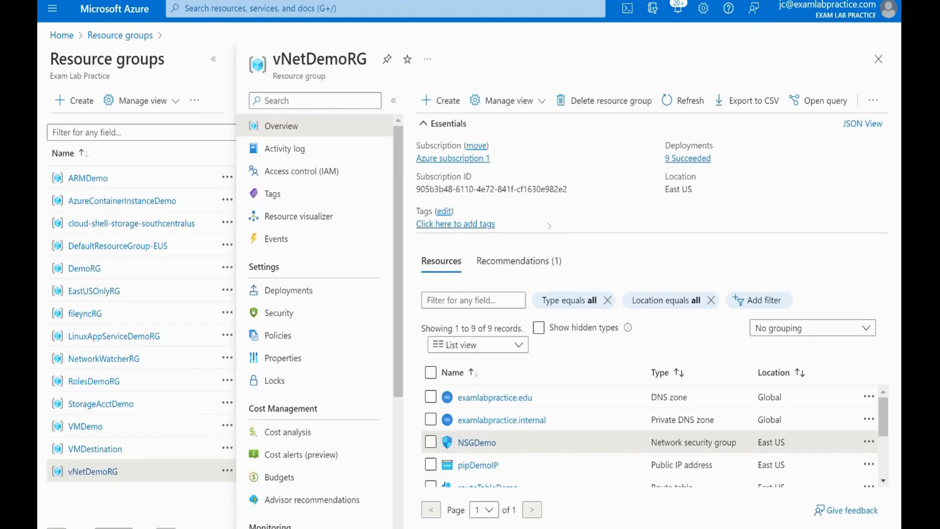
# - Return to the portal home, open the vNetDemoRG resource group and start creating a new resource in it
pyautogui.click(215, 59)
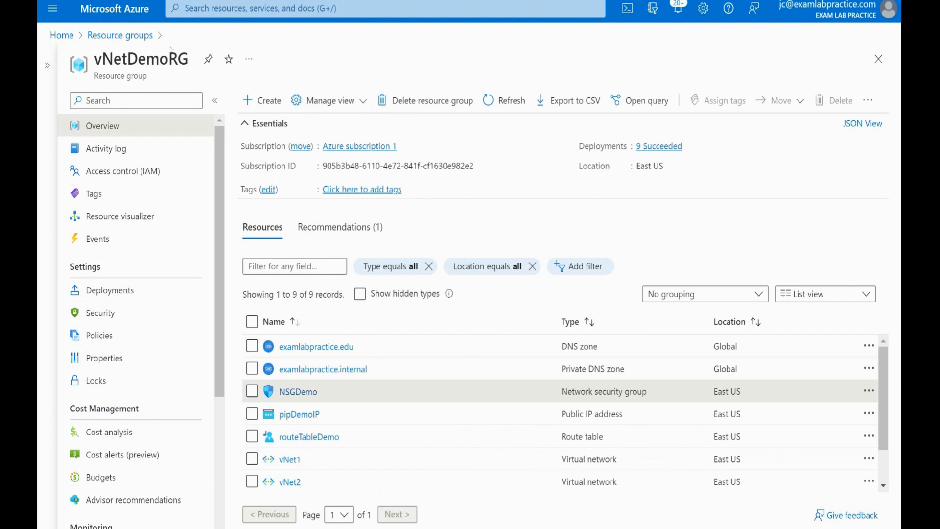
pyautogui.click(62, 36)
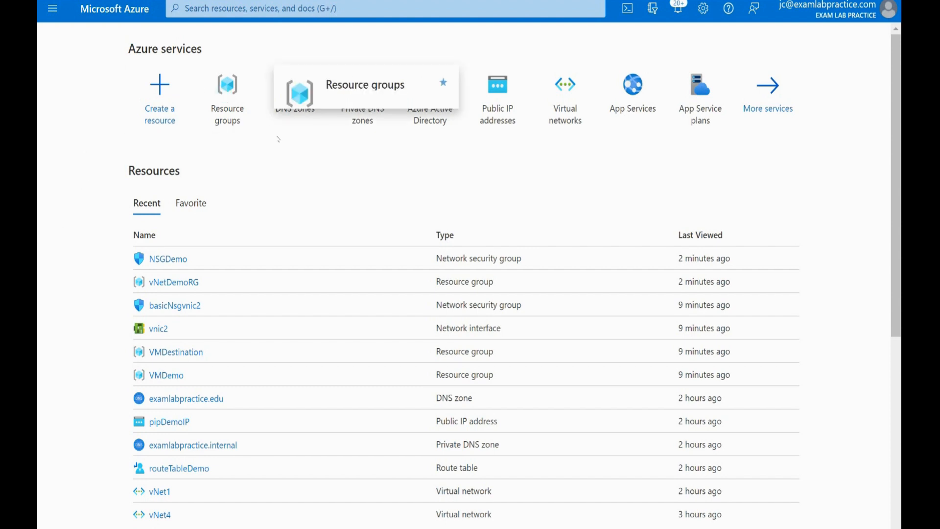
pyautogui.click(227, 93)
pyautogui.scroll(-2, 207, 382)
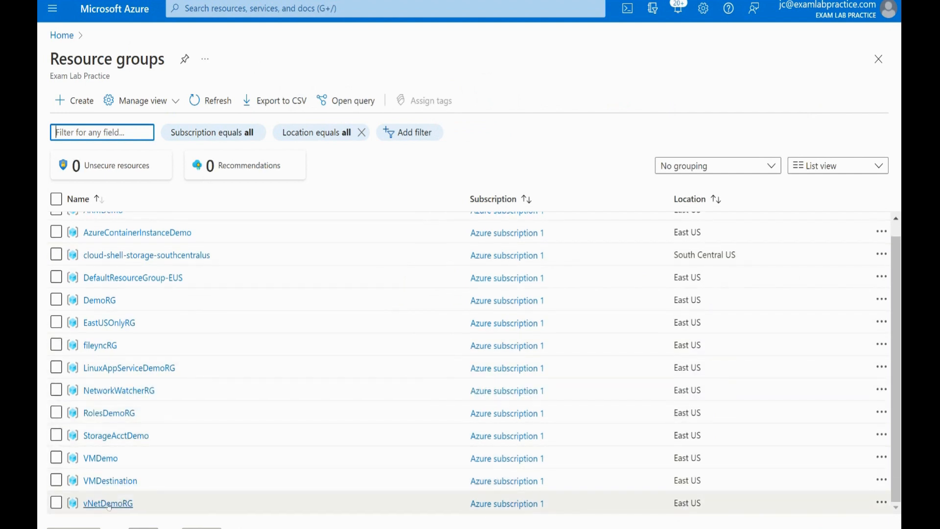
pyautogui.click(105, 503)
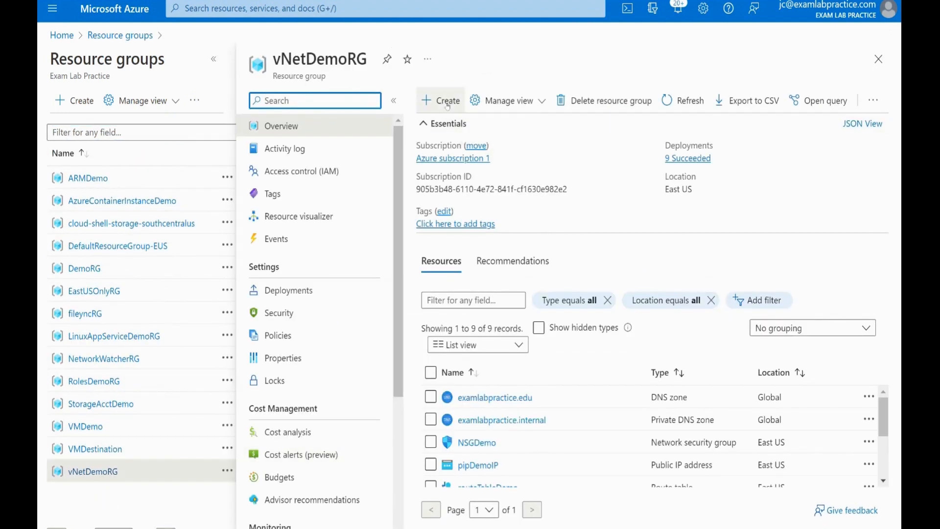
pyautogui.click(441, 99)
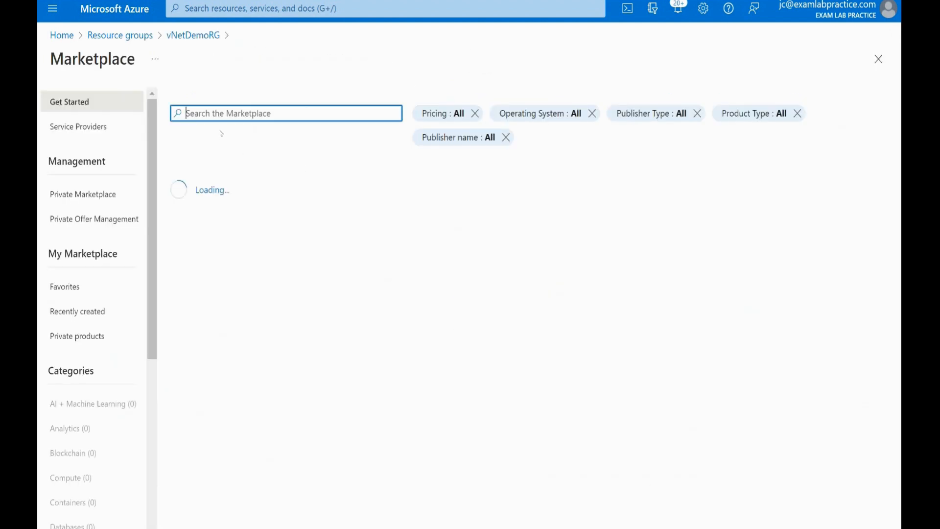
# - Search the Marketplace for "application security group" and start creating Microsoft's Application security group
pyautogui.write('applica')
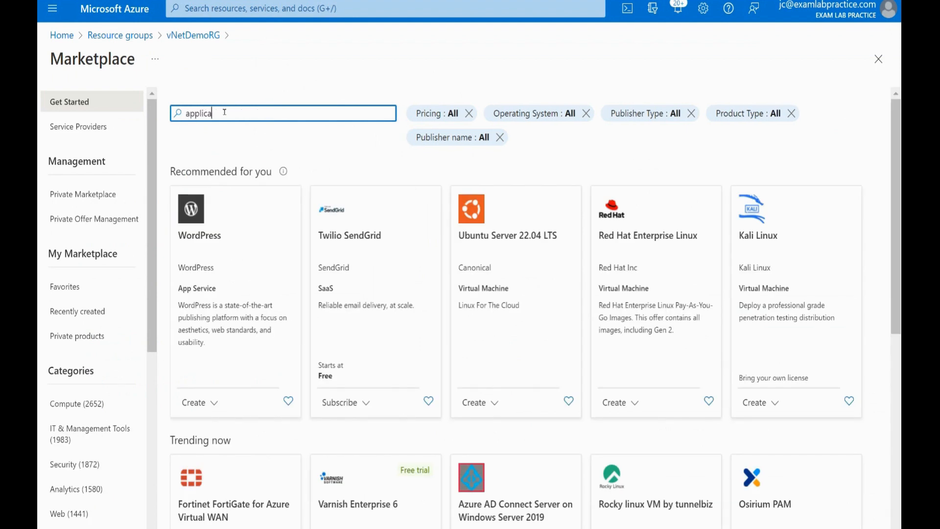
pyautogui.write('tion security hroup')
pyautogui.press('BackSpace')
pyautogui.press('BackSpace')
pyautogui.press('BackSpace')
pyautogui.press('BackSpace')
pyautogui.press('BackSpace')
pyautogui.write('group')
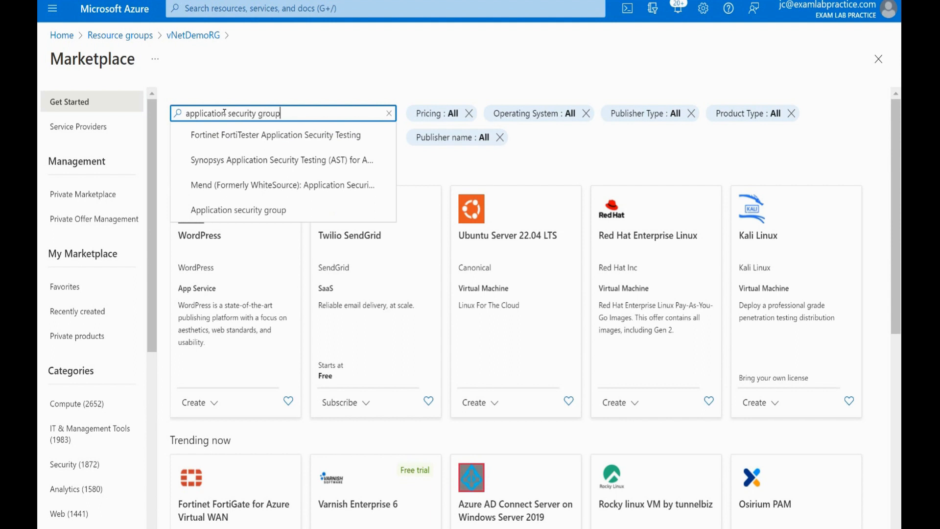
pyautogui.click(228, 137)
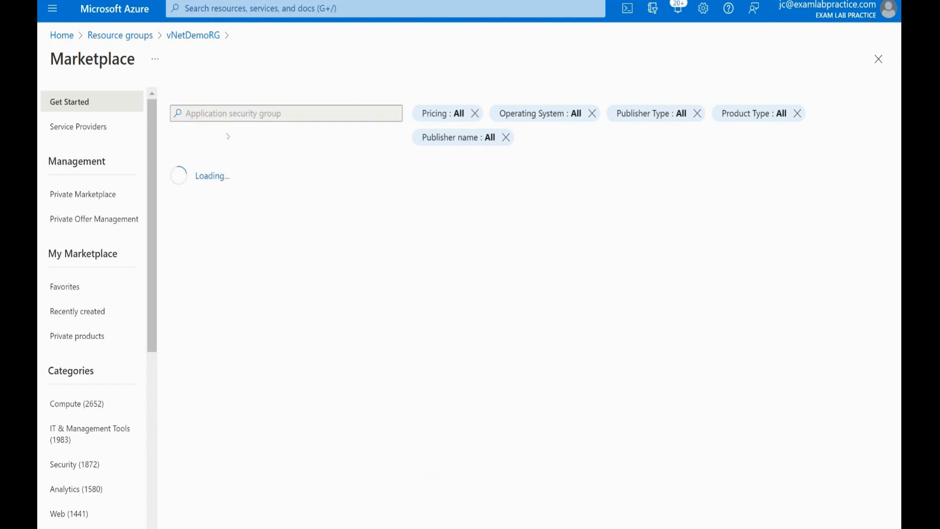
pyautogui.click(205, 405)
pyautogui.click(215, 428)
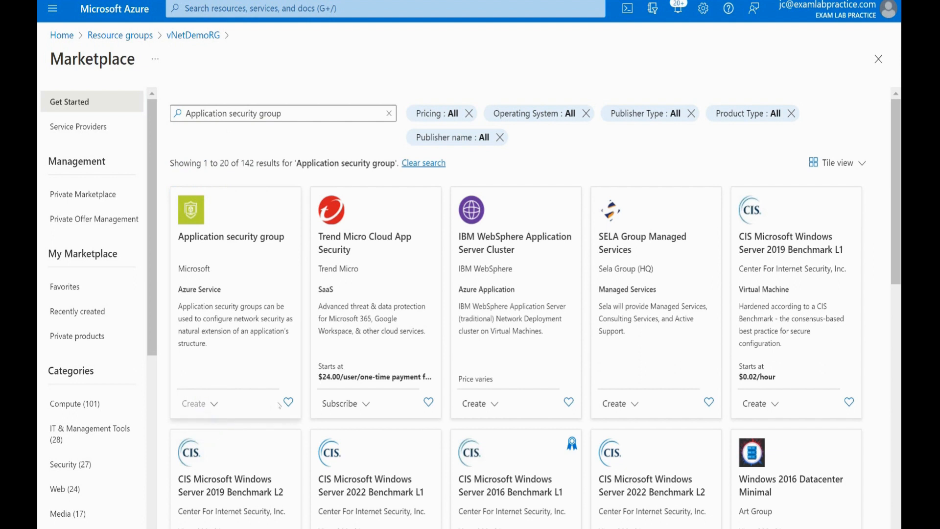
# - Create the application security group with the name appsecurityGroupDemo in vNetDemoRG, in the East US region
pyautogui.click(243, 256)
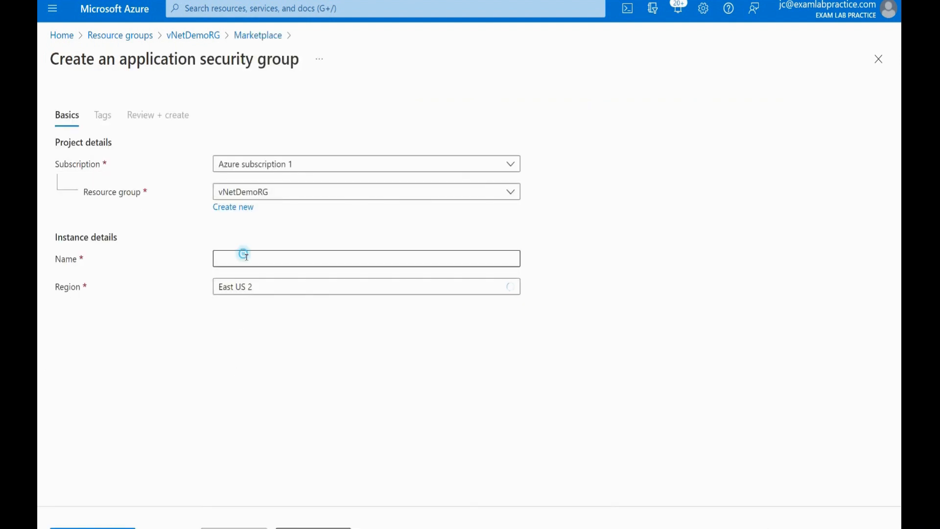
pyautogui.write('app')
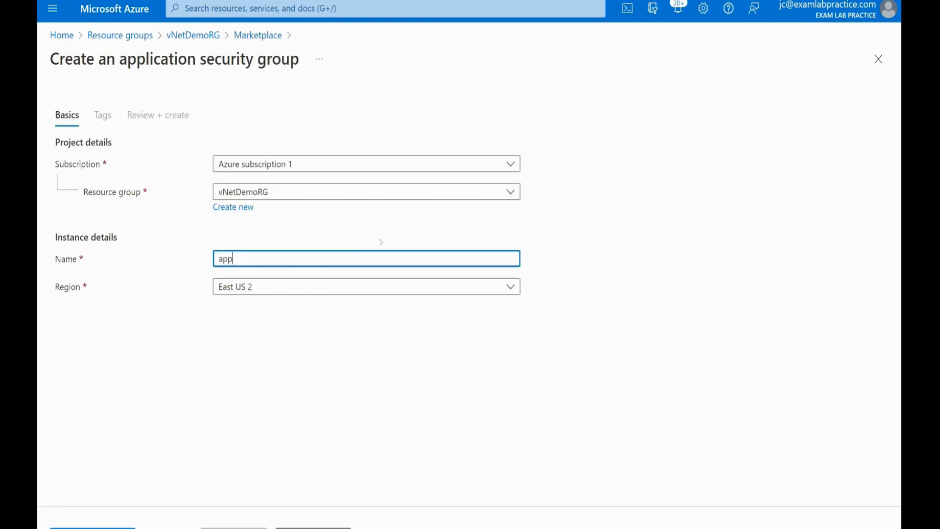
pyautogui.write('securityGroupDemo')
pyautogui.click(309, 290)
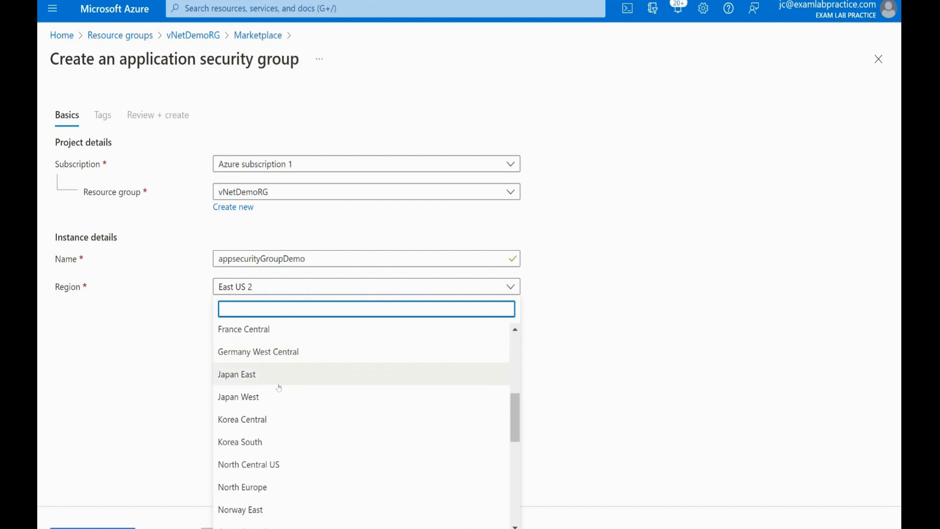
pyautogui.scroll(1, 280, 392)
pyautogui.click(251, 347)
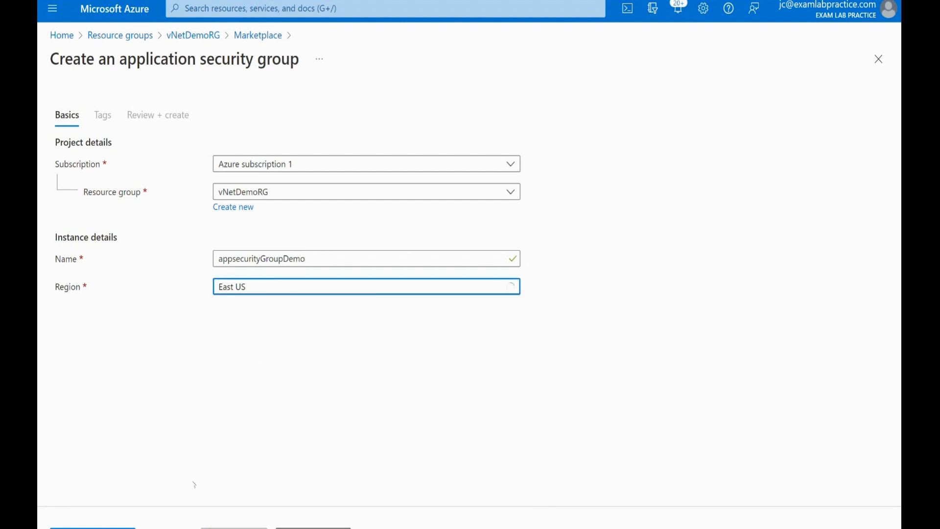
pyautogui.click(101, 528)
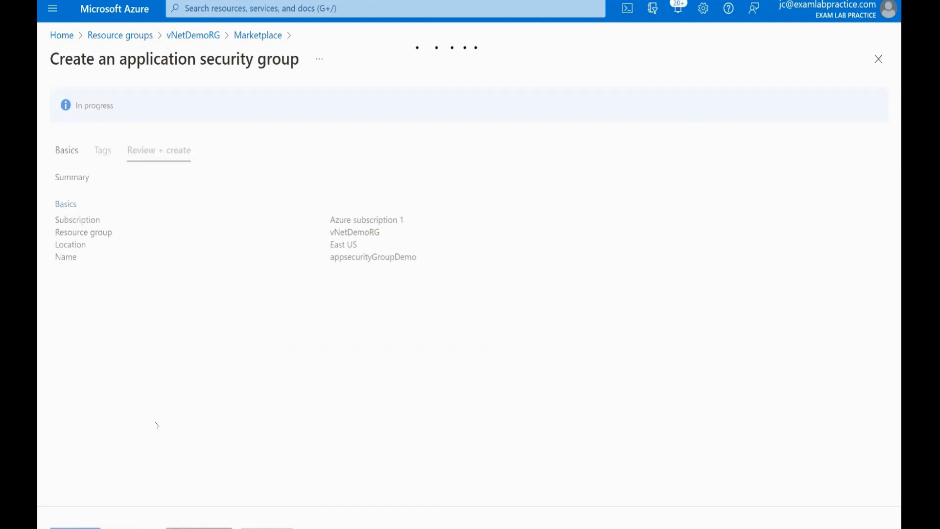
pyautogui.click(85, 528)
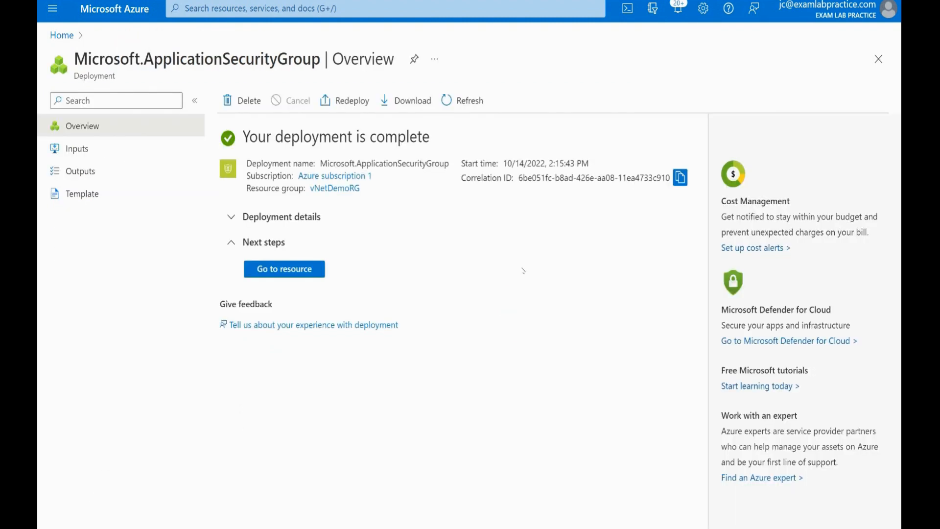
# - Open the virtual machines list in a new browser tab and display winserver1's application security groups in its networking settings
pyautogui.click(53, 8)
pyautogui.rightClick(95, 282)
pyautogui.click(131, 293)
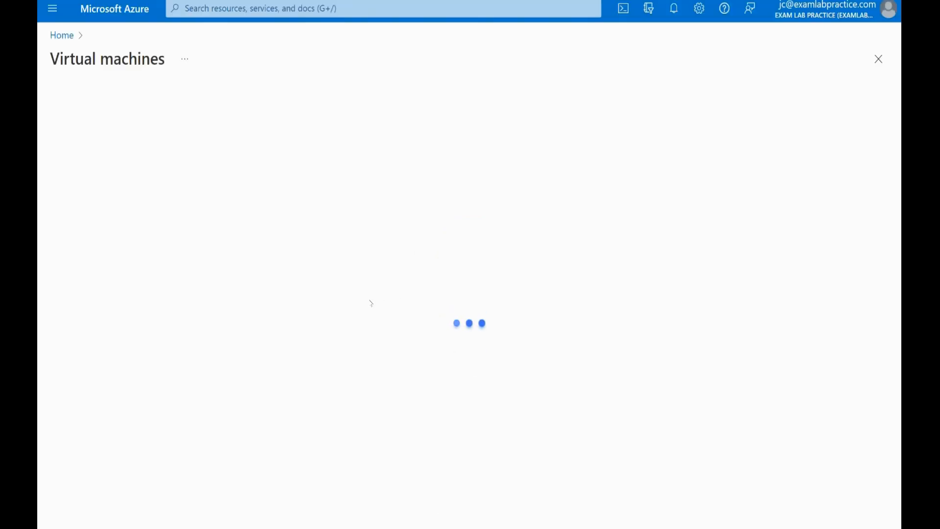
pyautogui.click(104, 236)
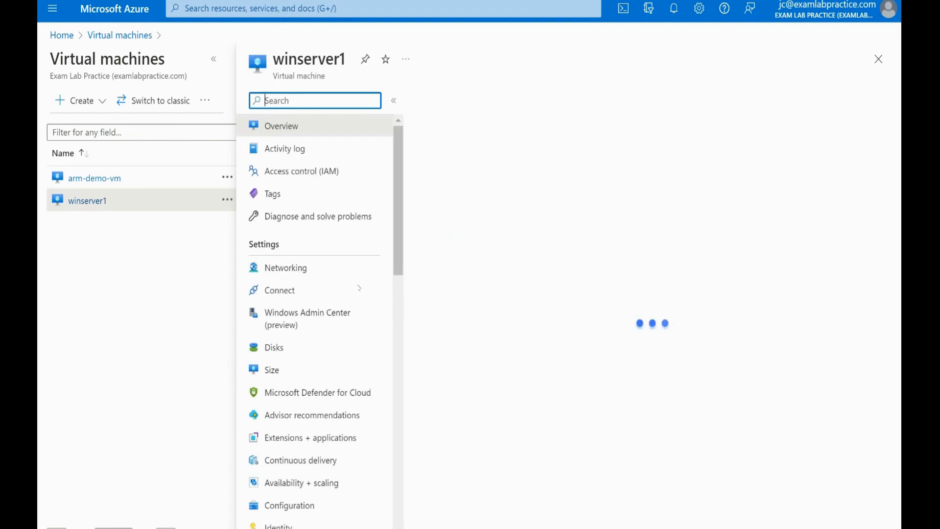
pyautogui.click(294, 271)
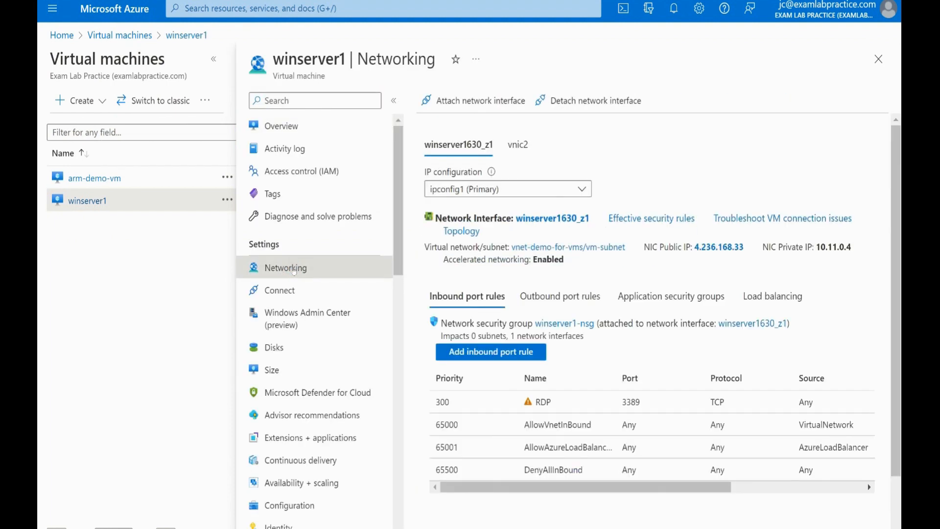
pyautogui.click(687, 300)
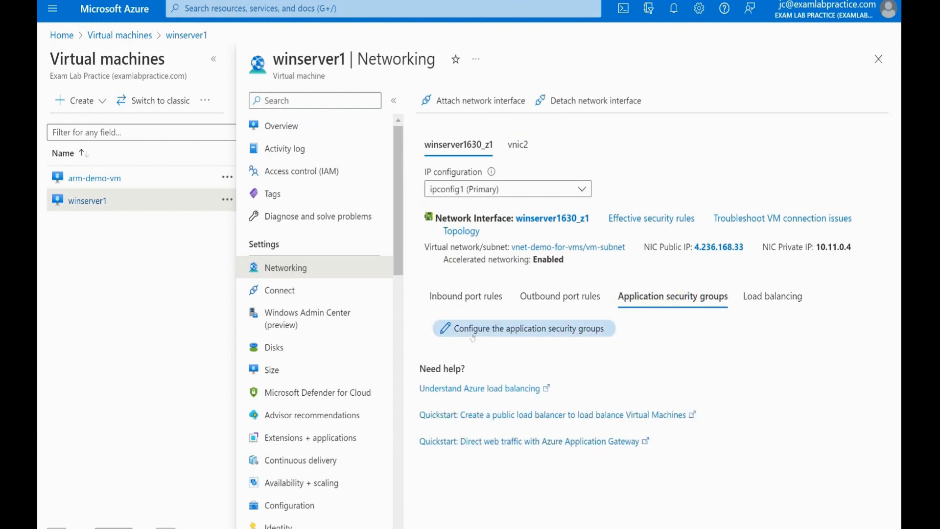
# - Assign appsecurityGroupDemo to winserver1's network interface winserver1630_z1 and save the configuration
pyautogui.click(520, 332)
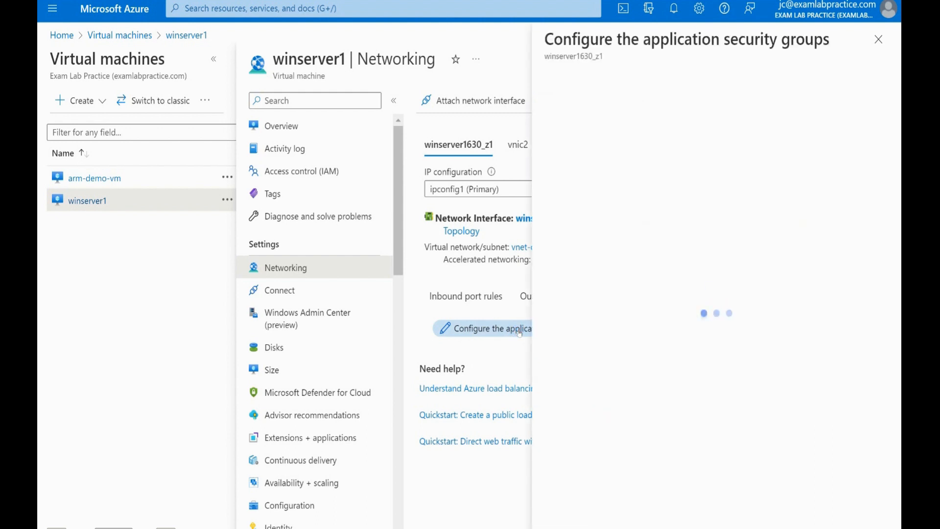
pyautogui.click(564, 214)
pyautogui.click(556, 302)
pyautogui.click(613, 373)
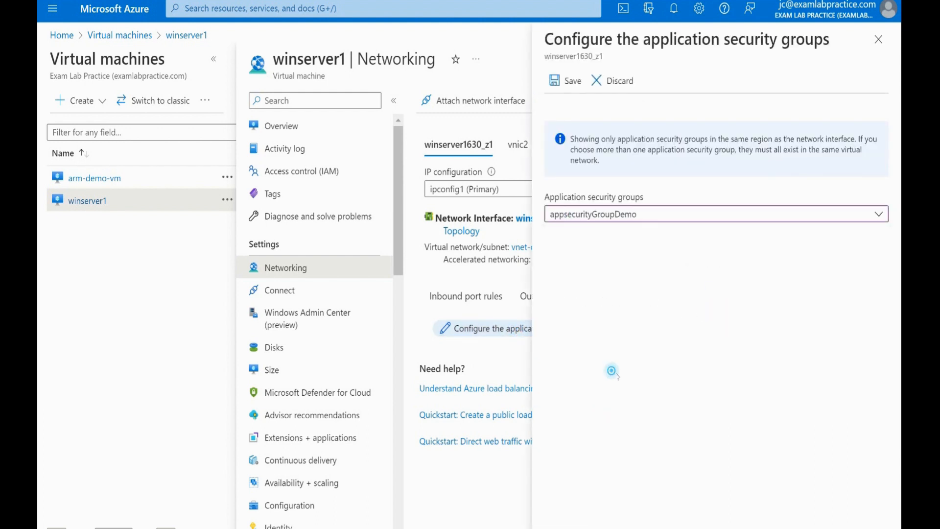
pyautogui.click(565, 81)
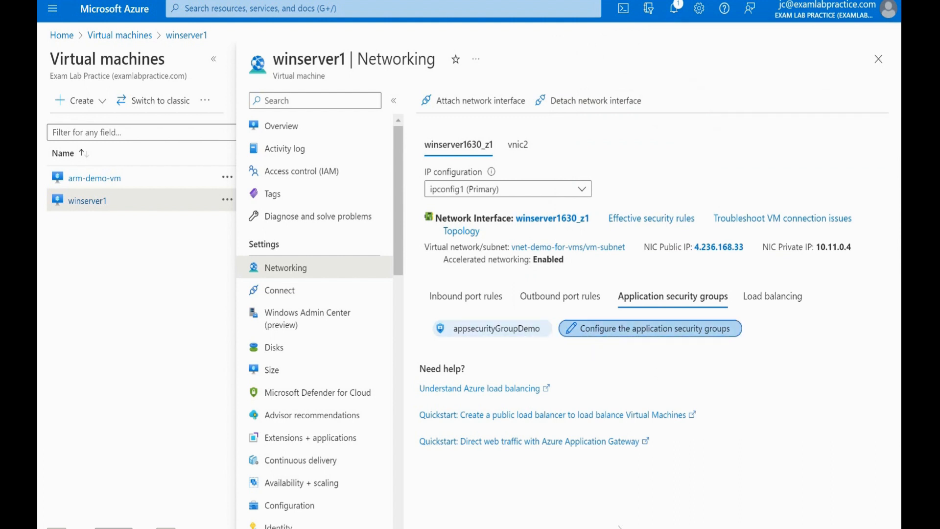
# - Start a new inbound port rule for winserver1 with the application security group appsecurityGroupDemo as its source
pyautogui.click(473, 301)
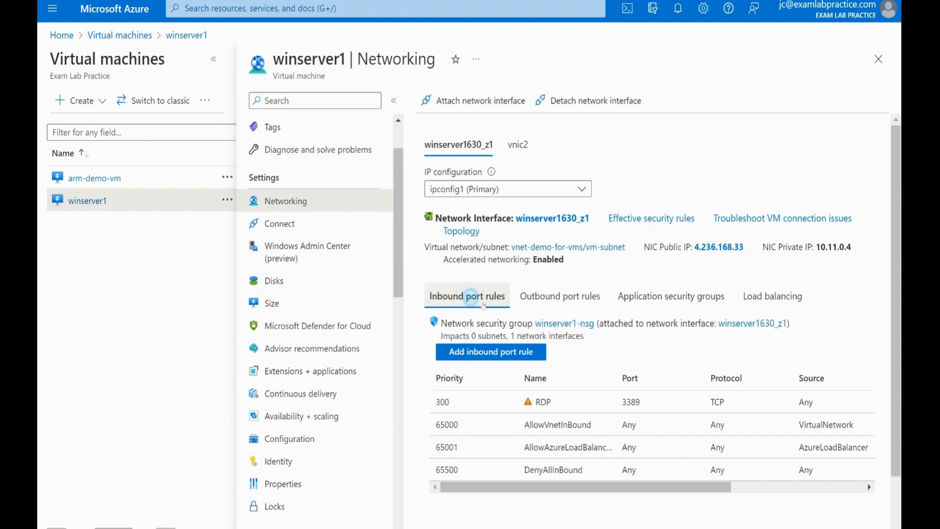
pyautogui.click(474, 353)
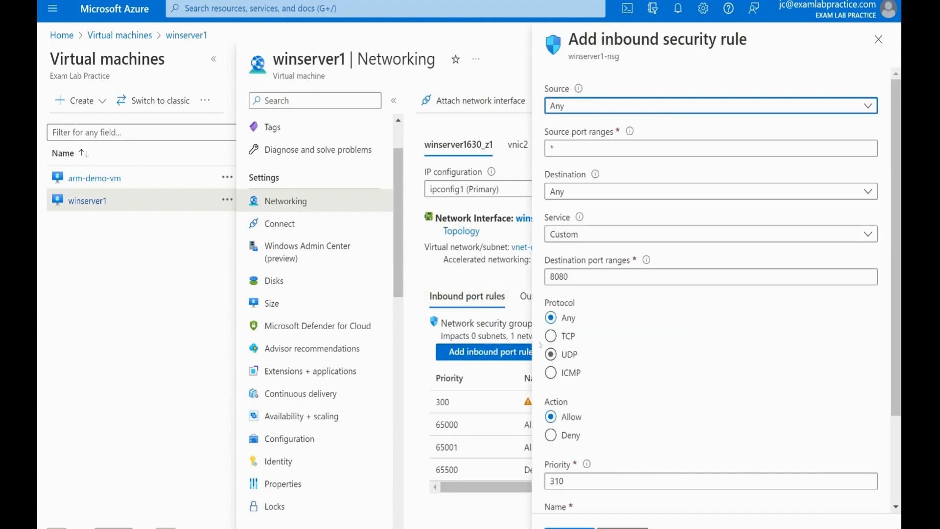
pyautogui.click(562, 106)
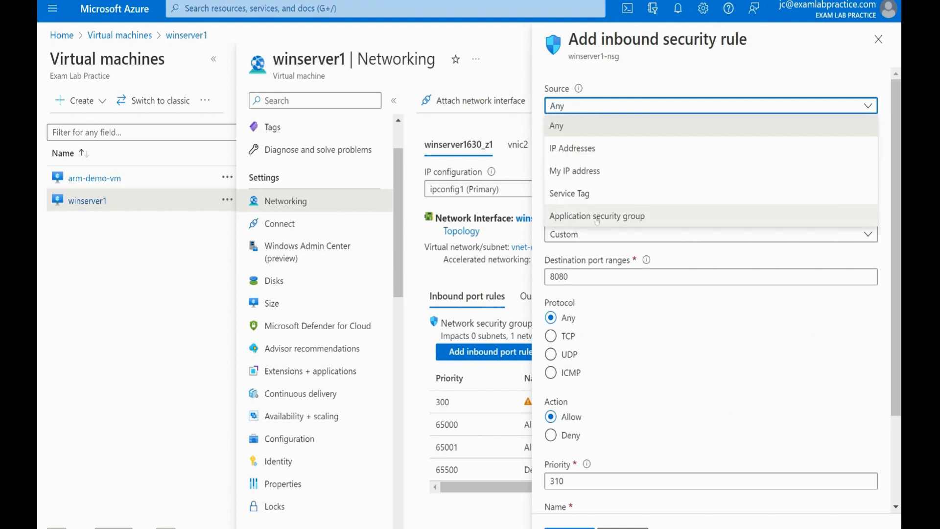
pyautogui.click(628, 218)
pyautogui.click(575, 161)
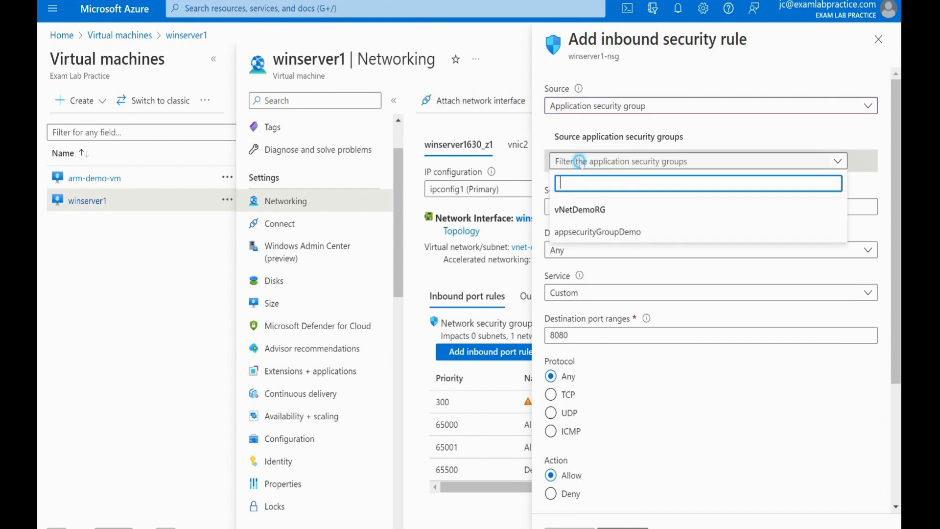
pyautogui.click(568, 232)
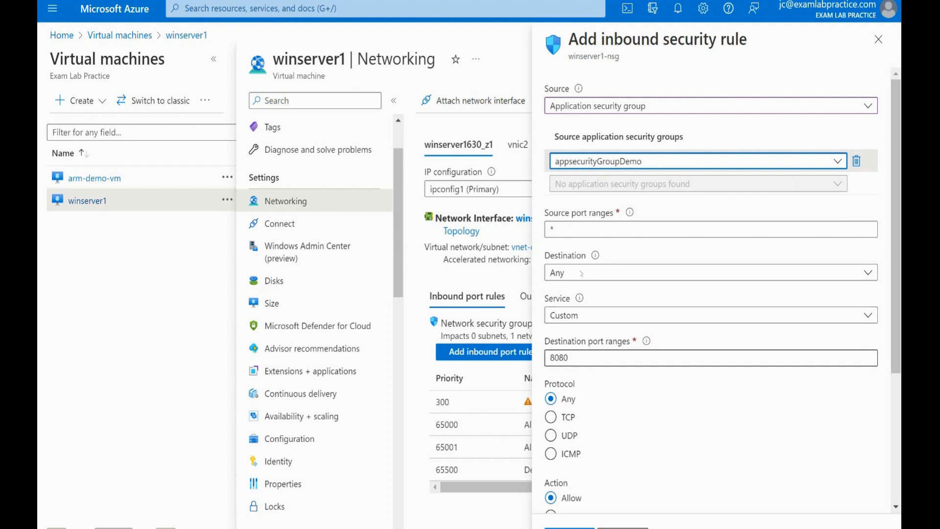
# - Set the new inbound rule's destination port range to 443 and check its remaining settings
pyautogui.scroll(-1, 584, 318)
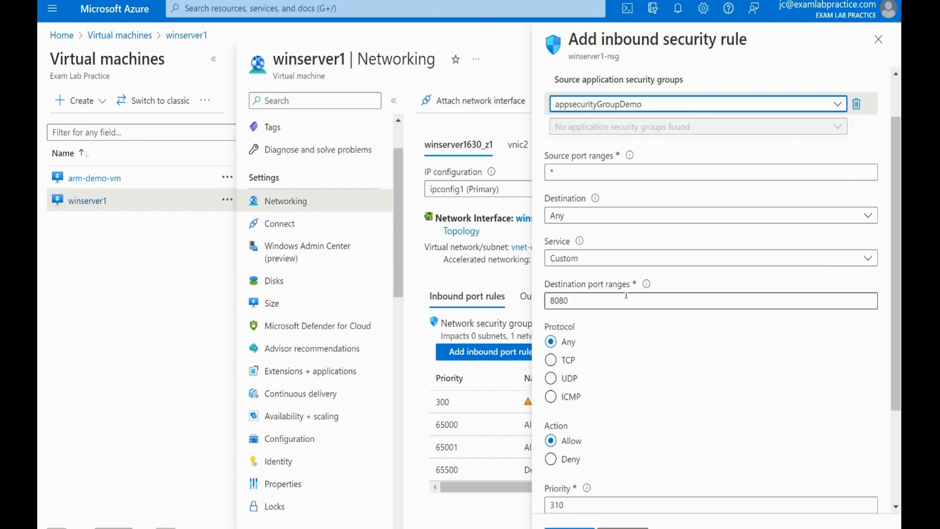
pyautogui.doubleClick(586, 295)
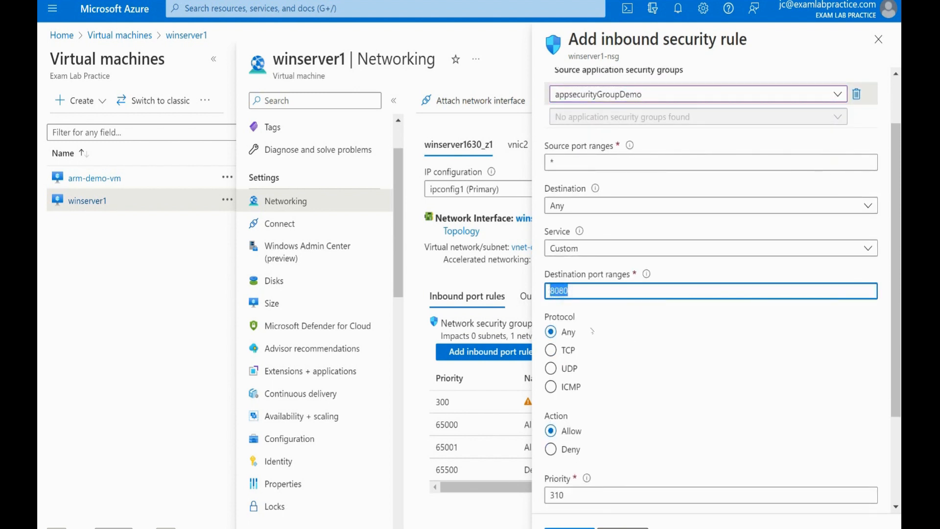
pyautogui.write('443')
pyautogui.scroll(-2, 588, 395)
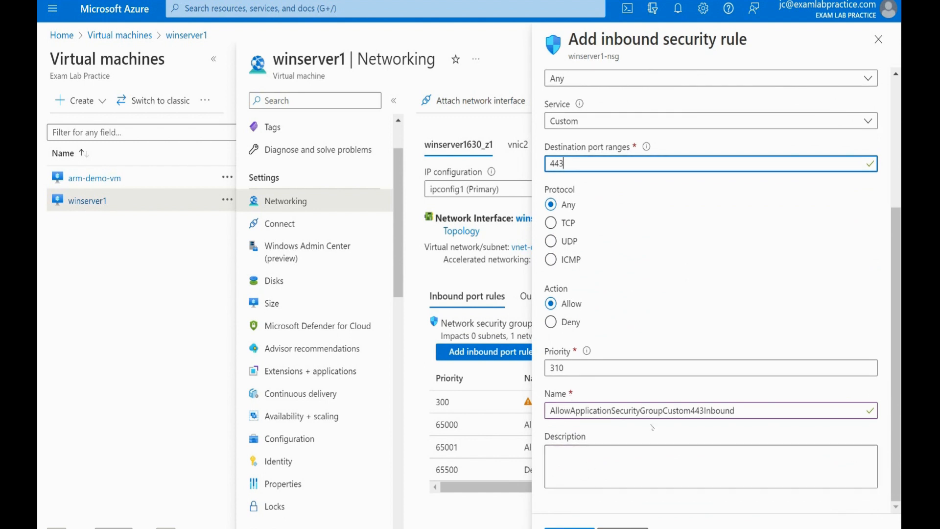
# - Add the configured port 443 inbound rule to winserver1, dismiss the notification and review the rule in the inbound port rules
pyautogui.doubleClick(749, 409)
pyautogui.click(569, 527)
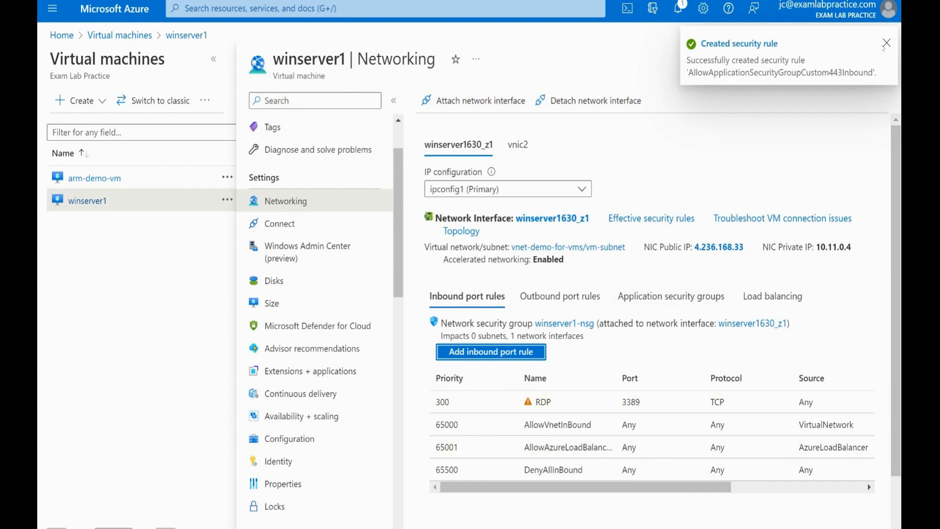
pyautogui.click(885, 44)
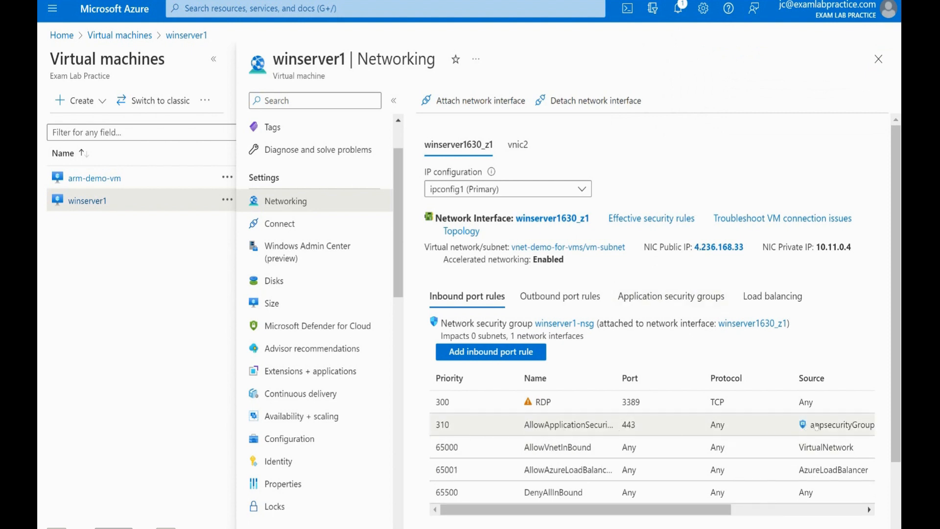
pyautogui.moveTo(656, 510); pyautogui.dragTo(616, 509)
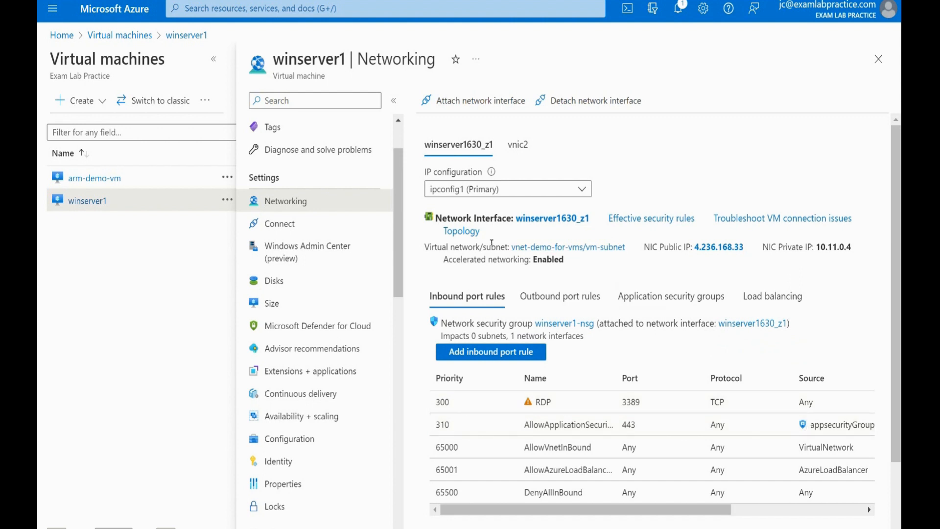
# - In the vNetDemoRG resource group, open the NSGDemo network security group and the appsecurityGroupDemo application security group
pyautogui.click(52, 8)
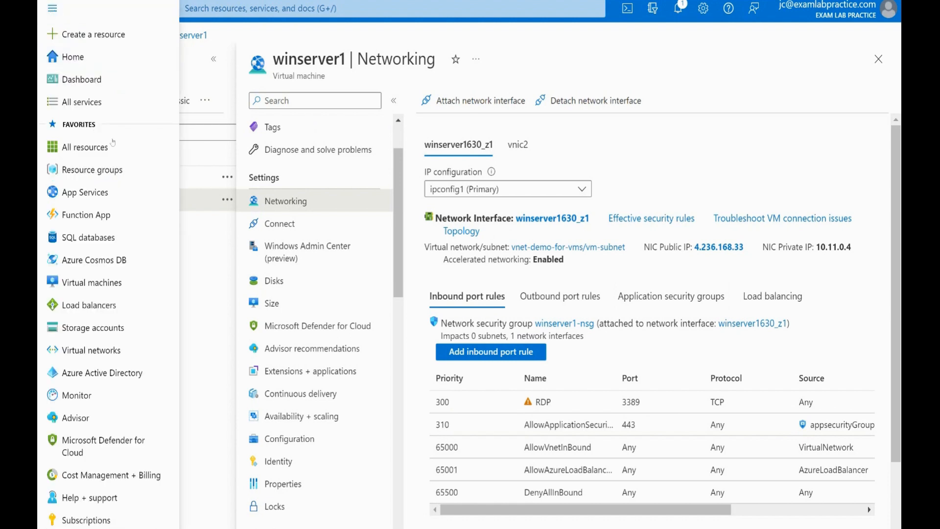
pyautogui.click(98, 169)
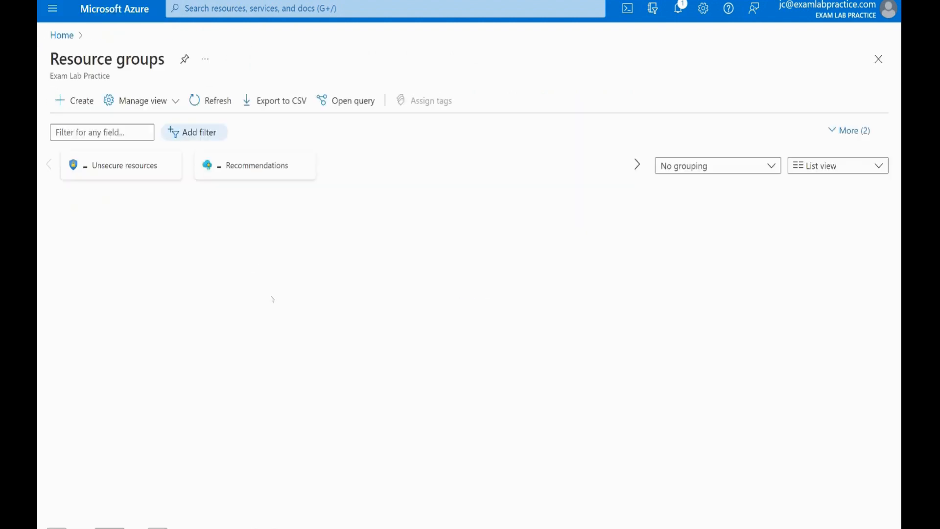
pyautogui.click(109, 504)
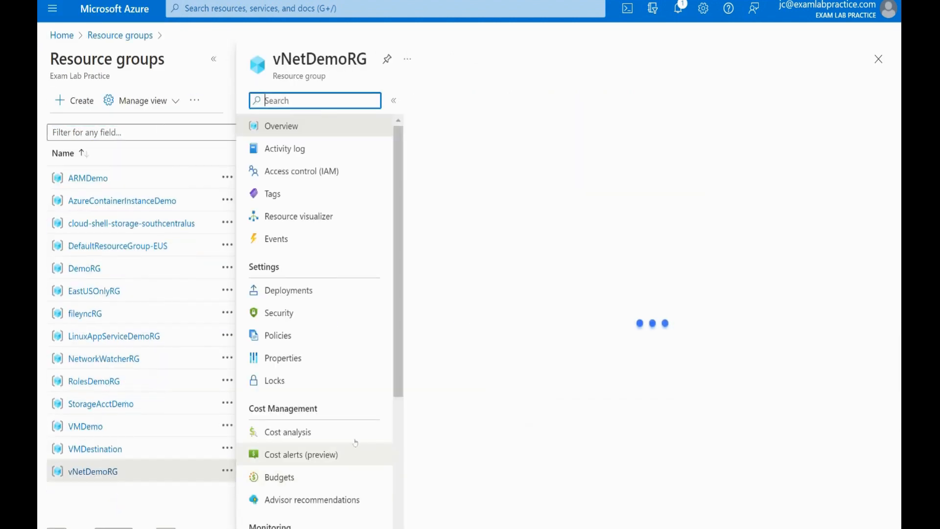
pyautogui.scroll(-2, 514, 436)
pyautogui.scroll(2, 507, 434)
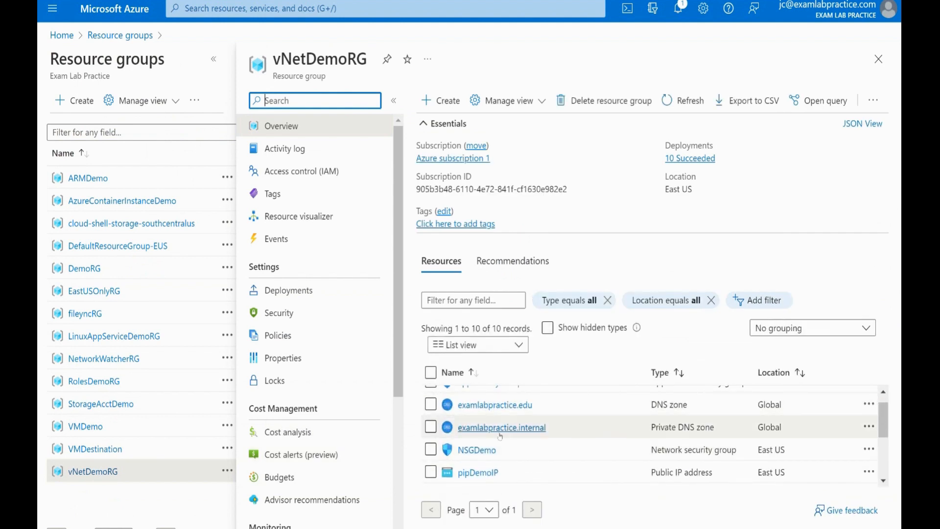
pyautogui.scroll(-1, 505, 433)
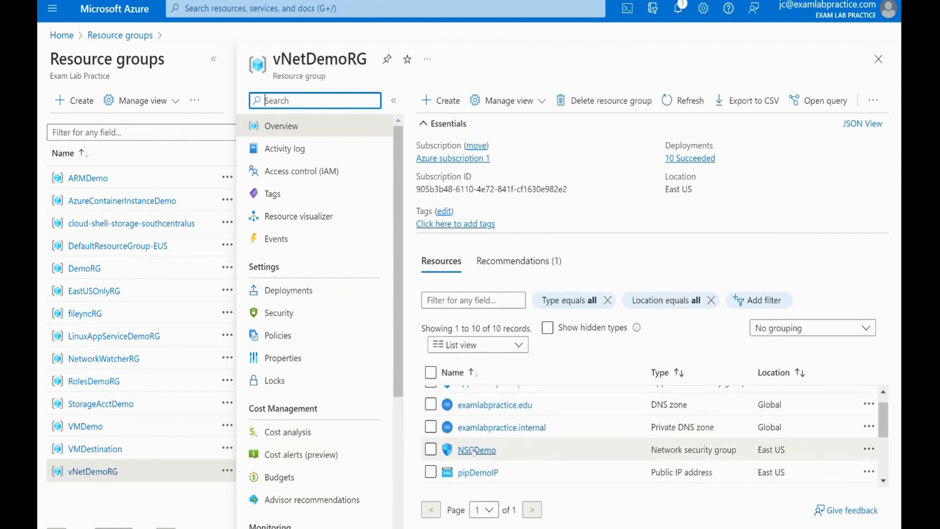
pyautogui.click(472, 448)
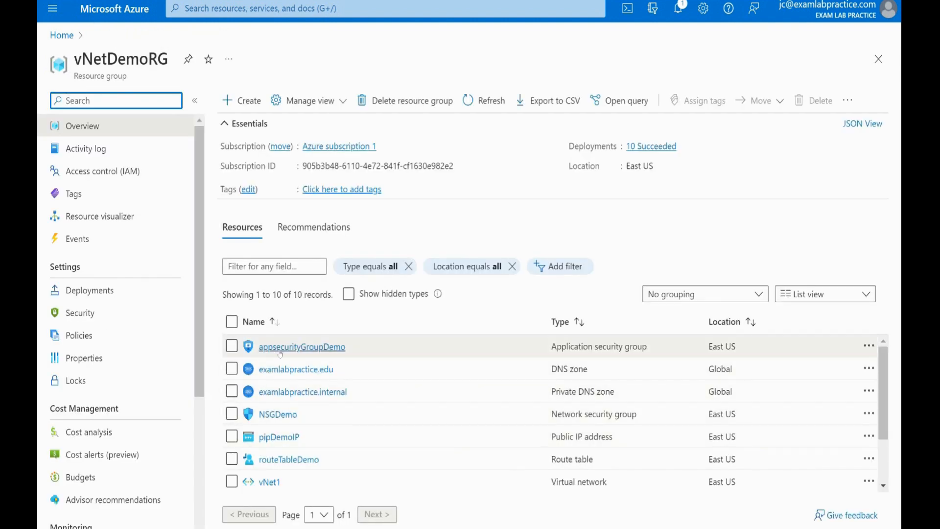
pyautogui.click(317, 349)
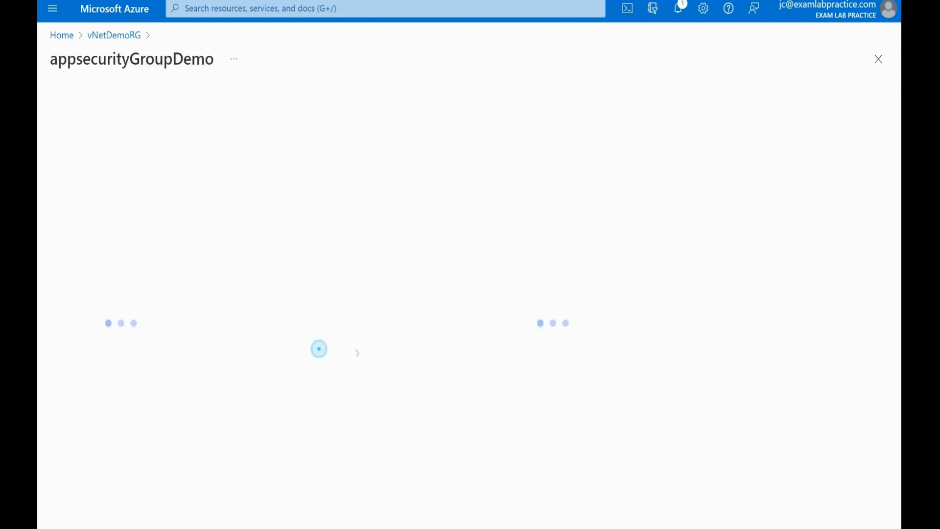